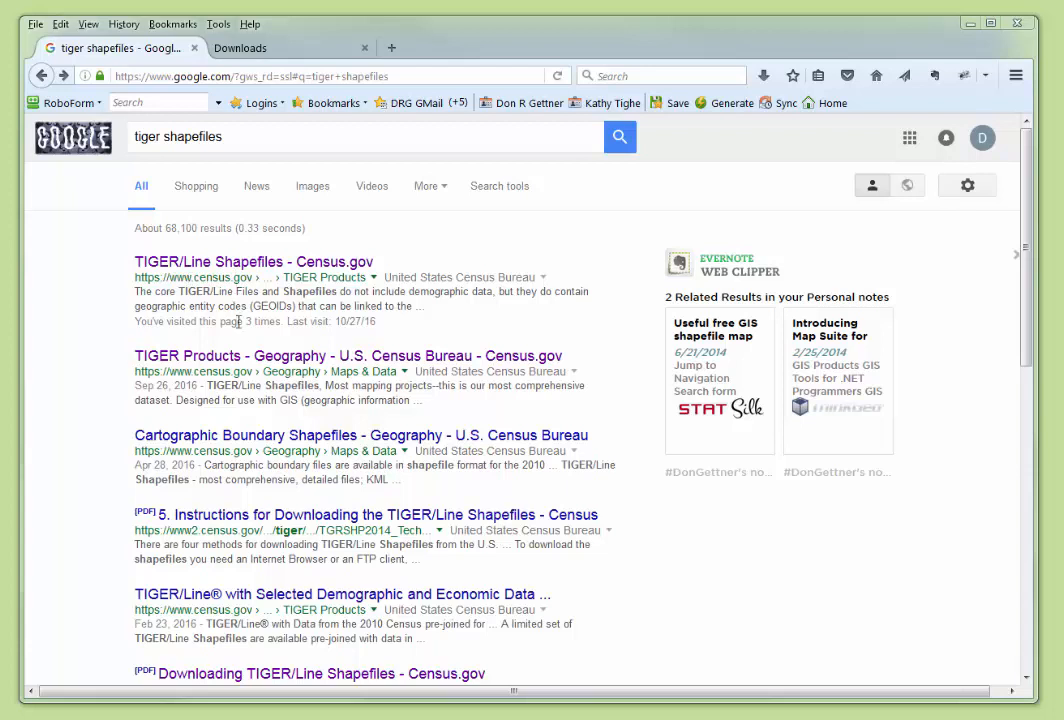
# Step: Open the Census TIGER/Line Shapefiles page from the search results and go to the 2016 web download interface
pyautogui.click(240, 263)
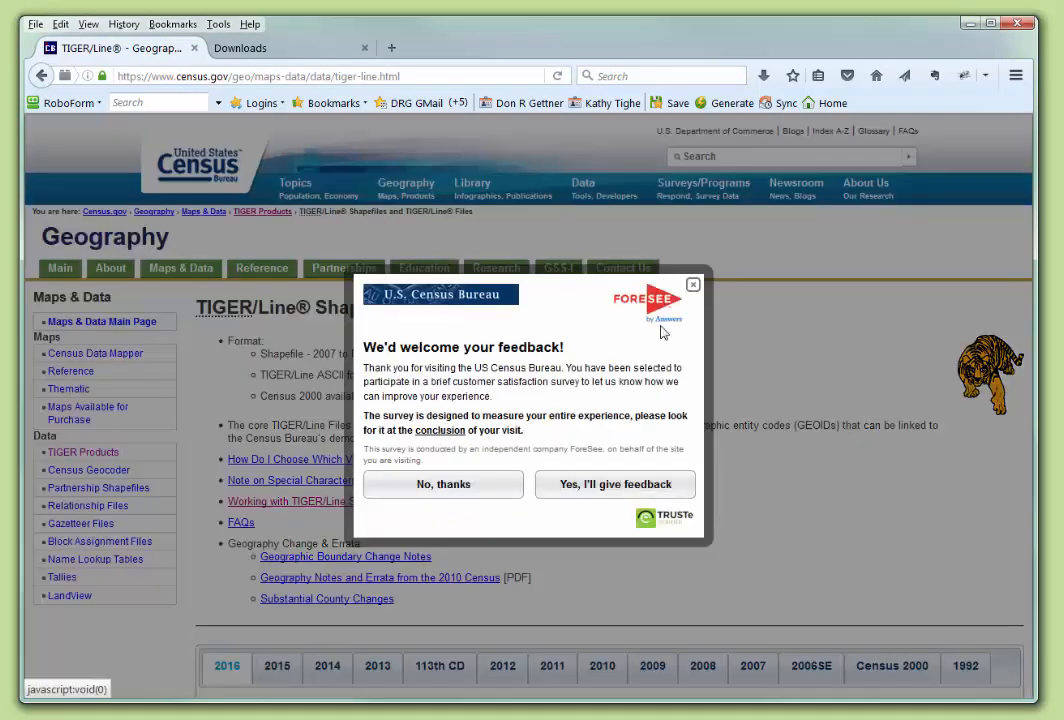
pyautogui.click(692, 285)
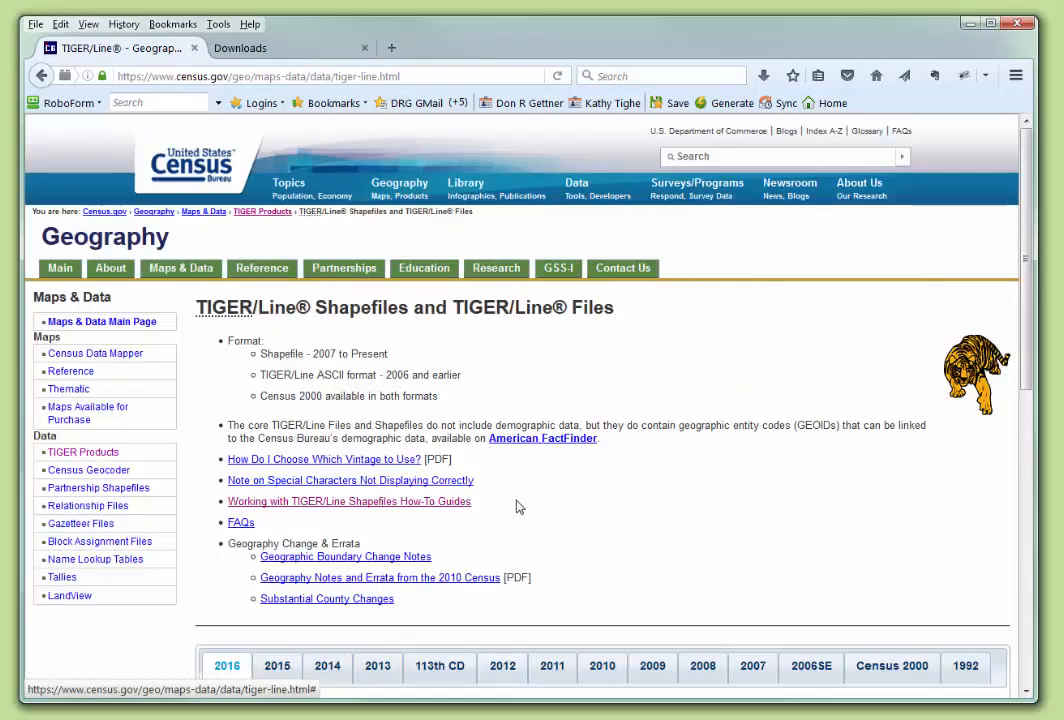
pyautogui.scroll(-3, 520, 499)
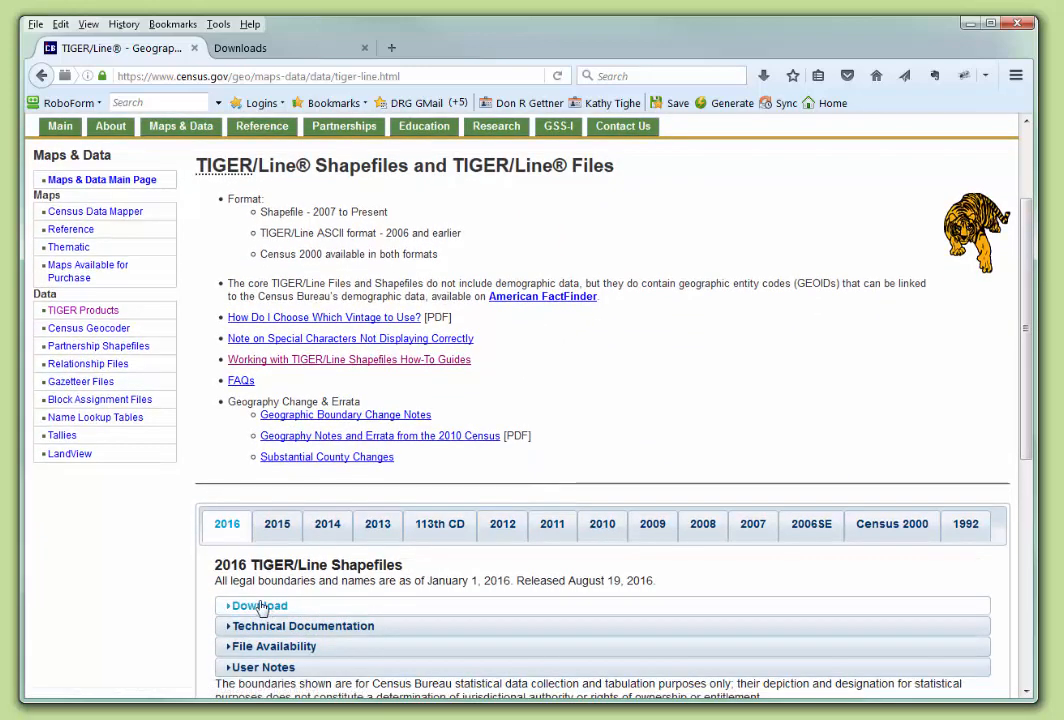
pyautogui.click(260, 607)
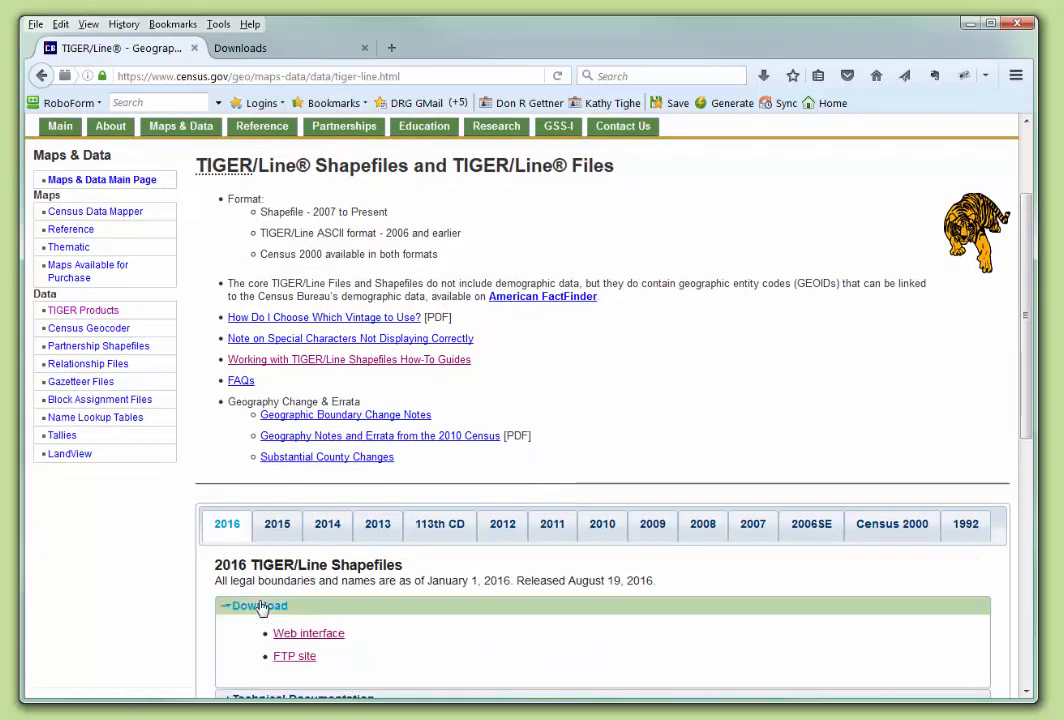
pyautogui.click(298, 634)
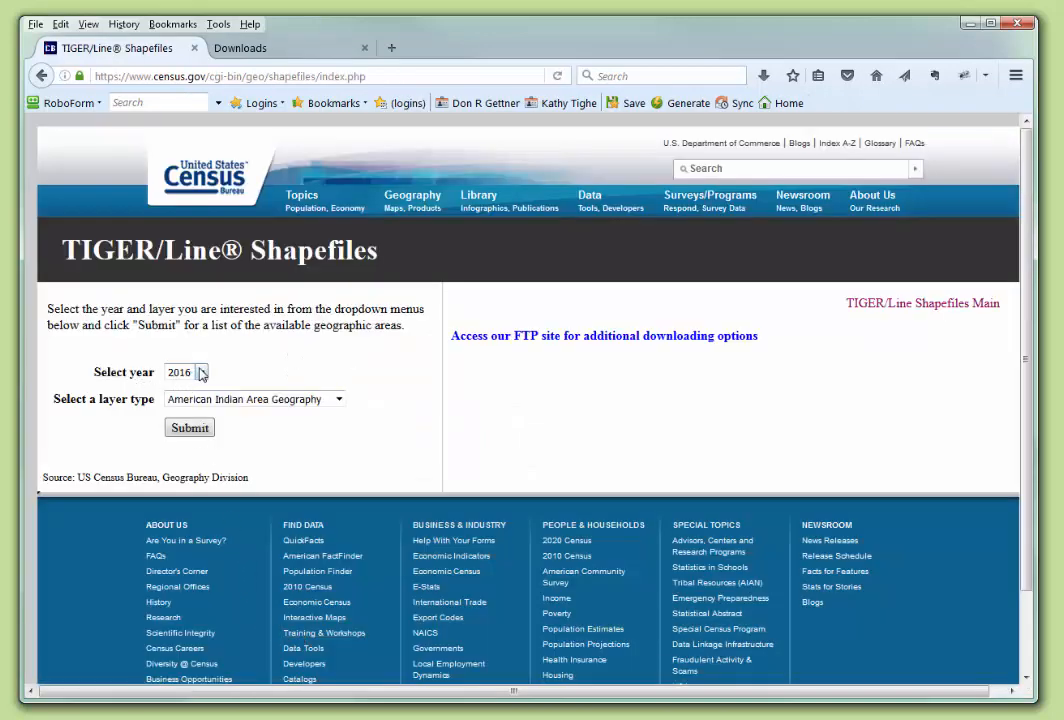
# Step: Request the Water layer type for the 2016 TIGER/Line shapefiles
pyautogui.click(339, 401)
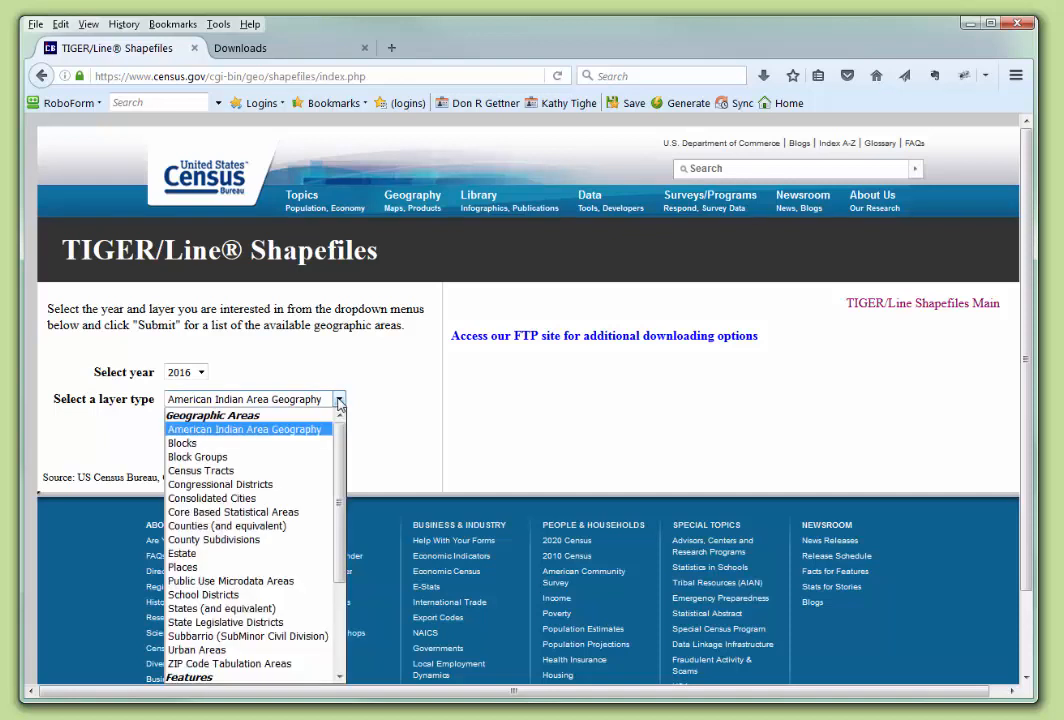
pyautogui.scroll(-3, 339, 459)
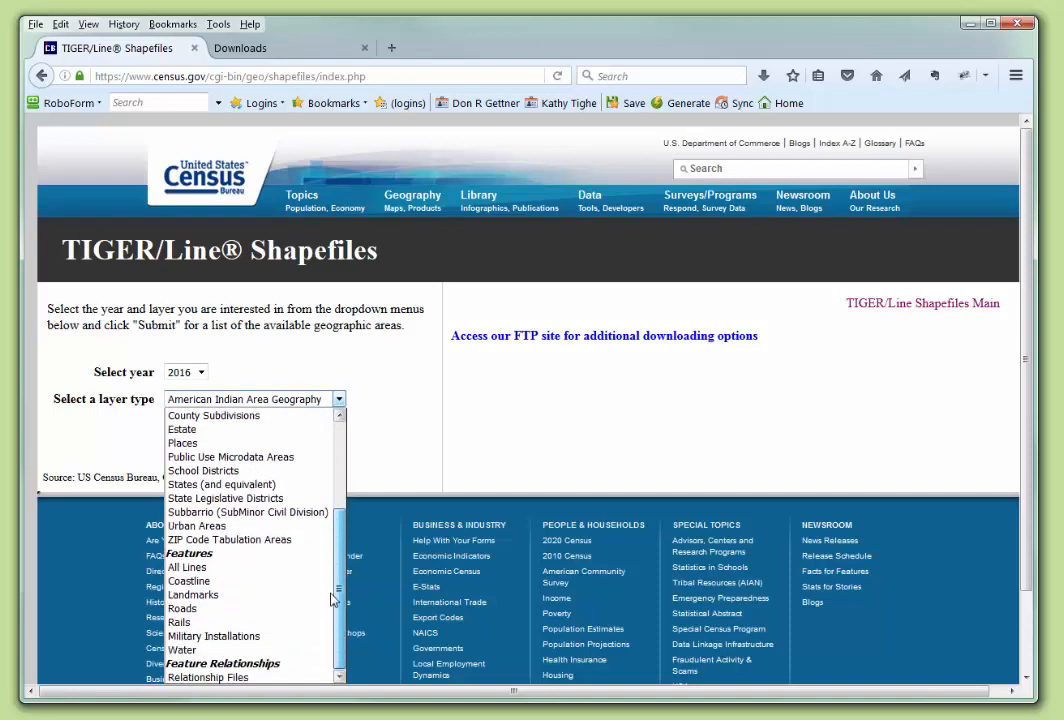
pyautogui.click(193, 651)
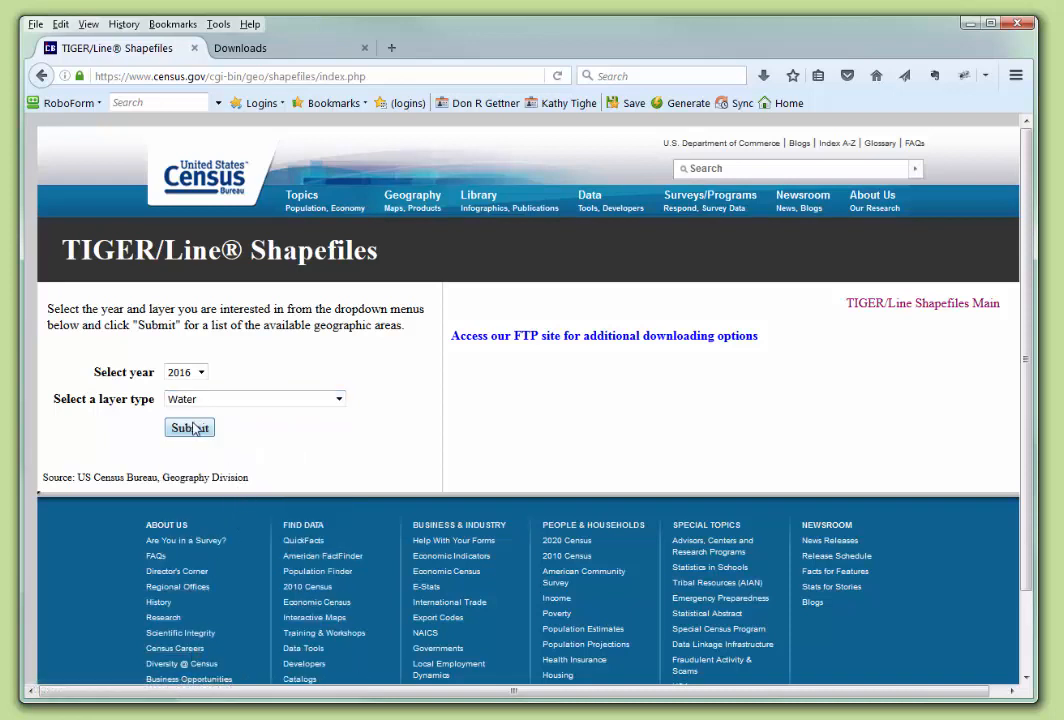
pyautogui.click(195, 428)
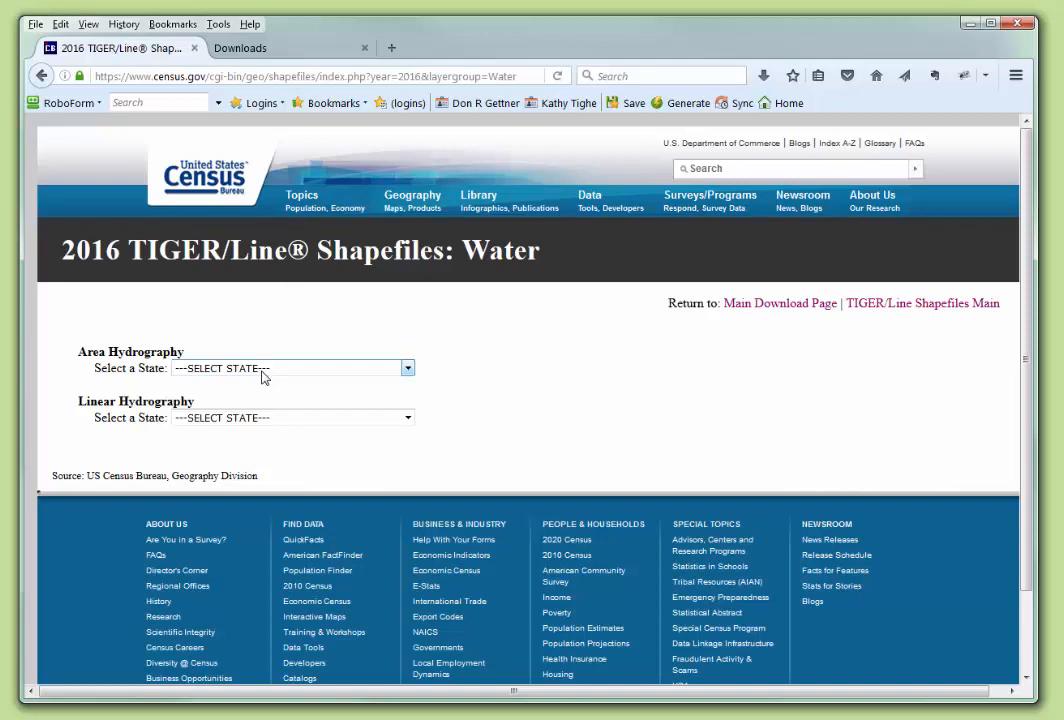
# Step: Download the Area Hydrography shapefile for Hillsborough County, Florida
pyautogui.click(407, 370)
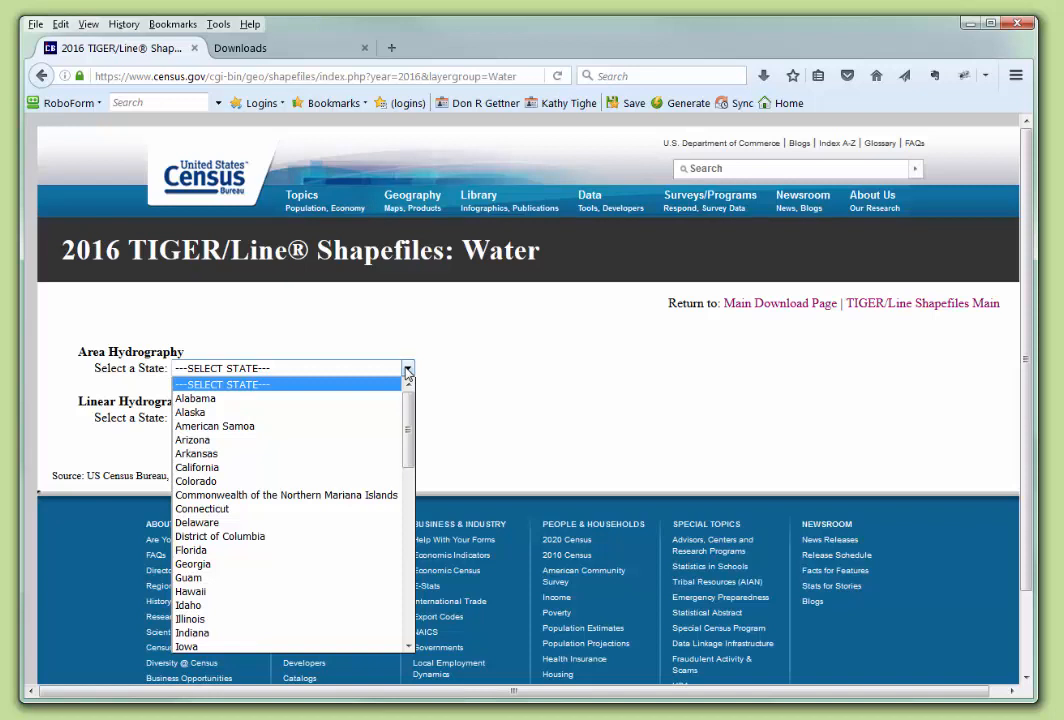
pyautogui.click(205, 555)
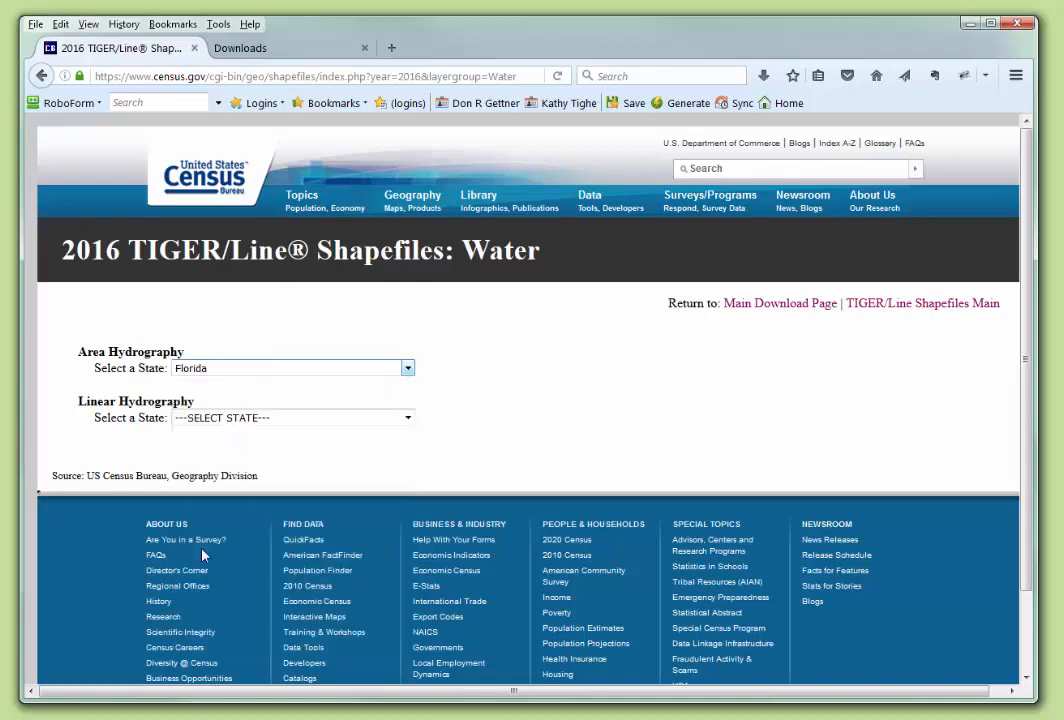
pyautogui.click(302, 402)
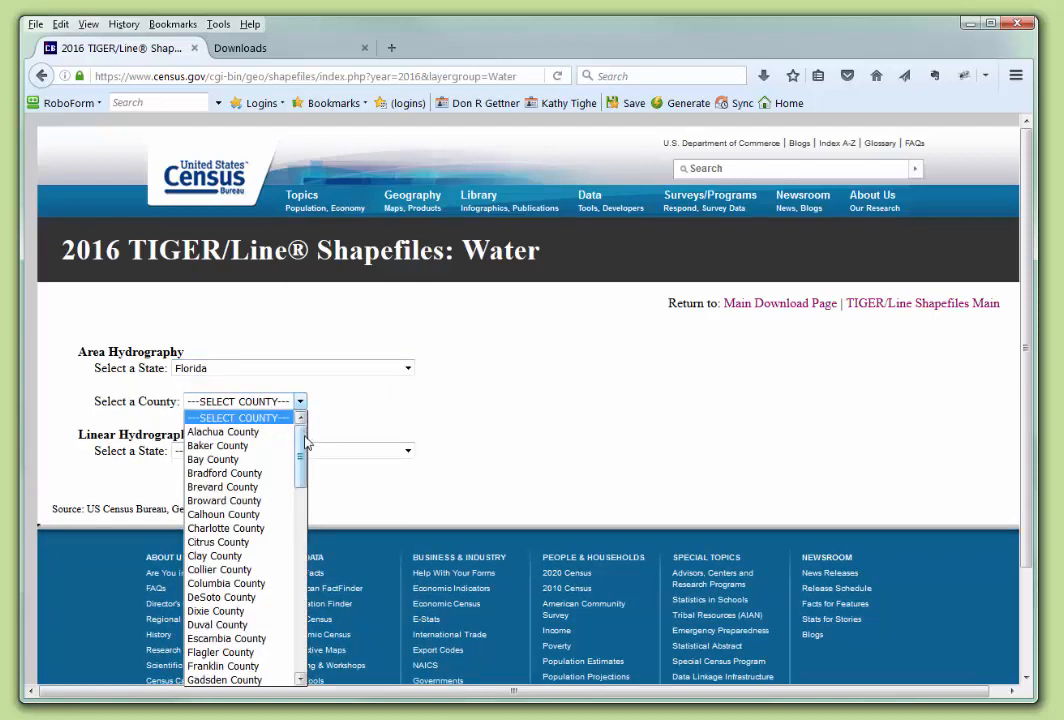
pyautogui.moveTo(304, 451); pyautogui.dragTo(302, 504)
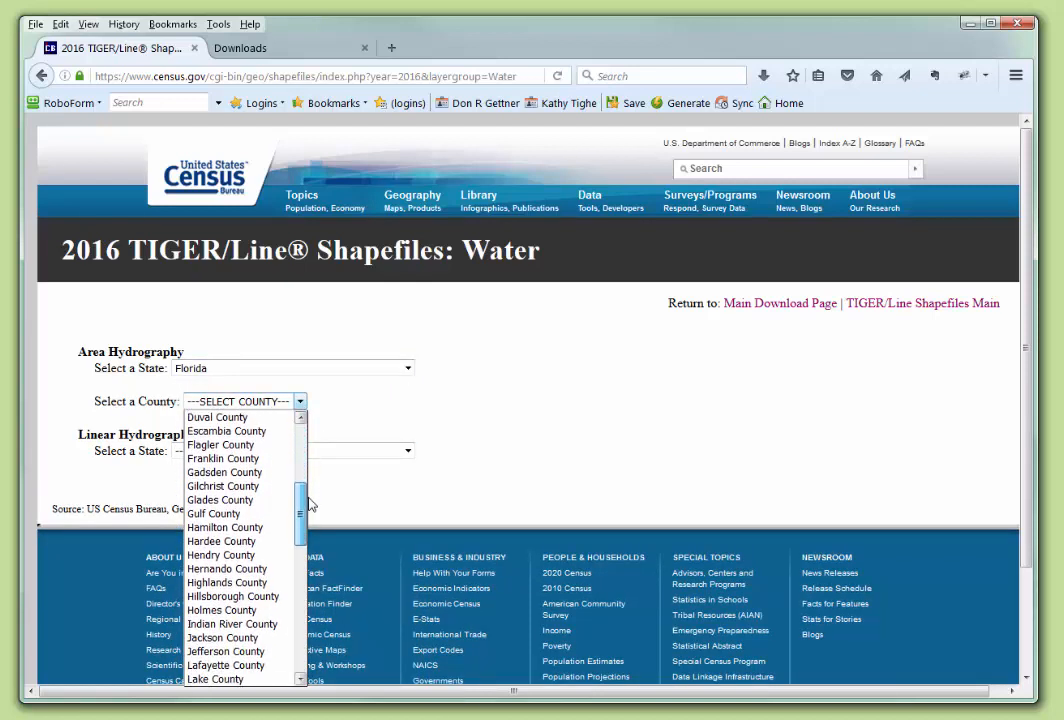
pyautogui.click(240, 597)
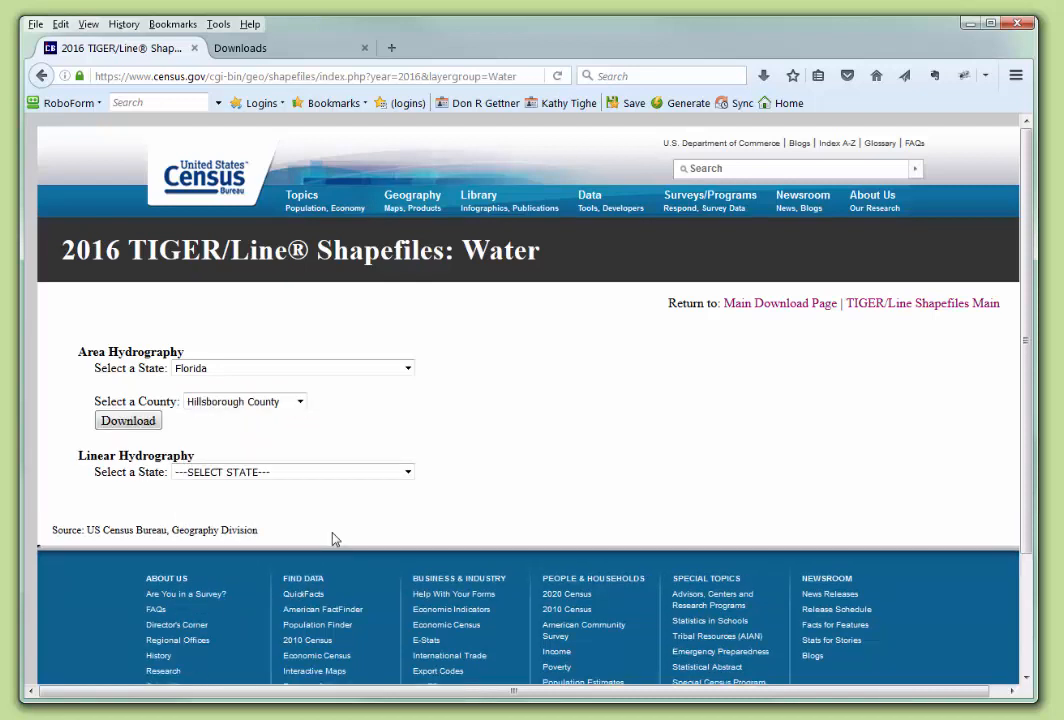
pyautogui.click(124, 421)
# Step: Return to the layer selection page and request the 2016 Roads layer type
pyautogui.click(40, 77)
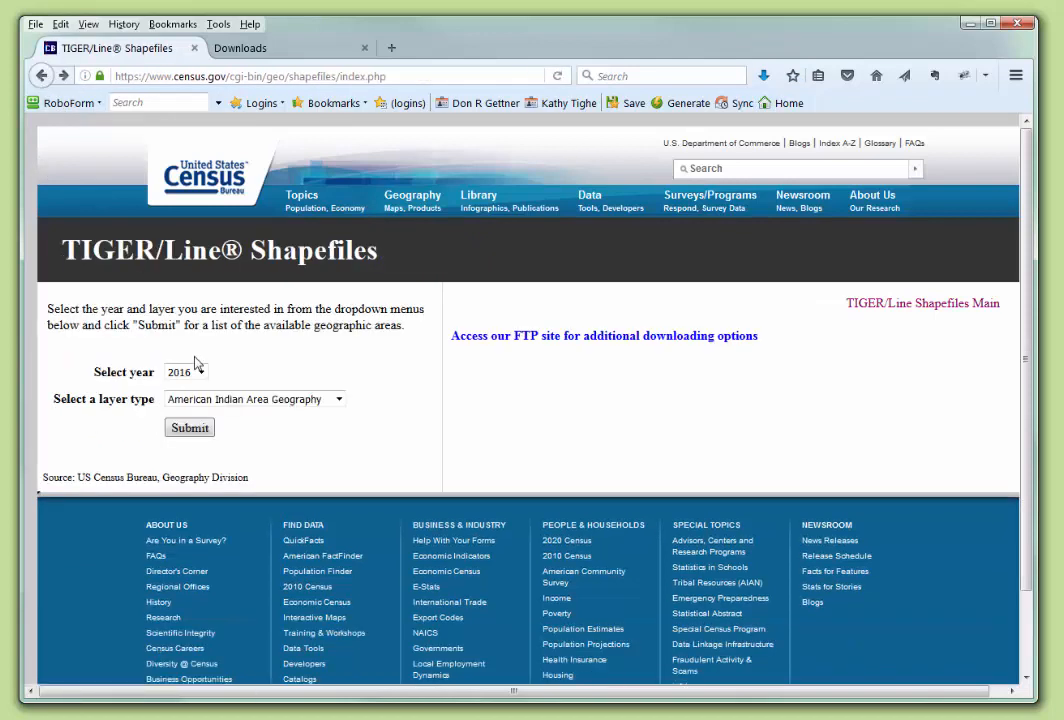
pyautogui.click(340, 400)
pyautogui.scroll(-3, 288, 480)
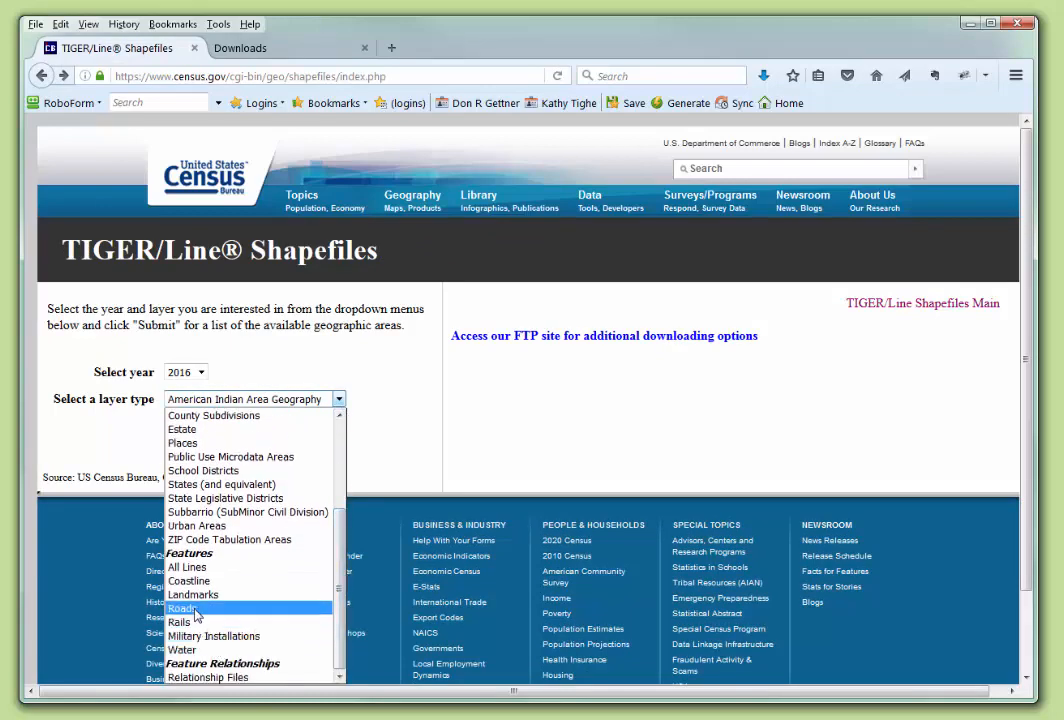
pyautogui.click(196, 610)
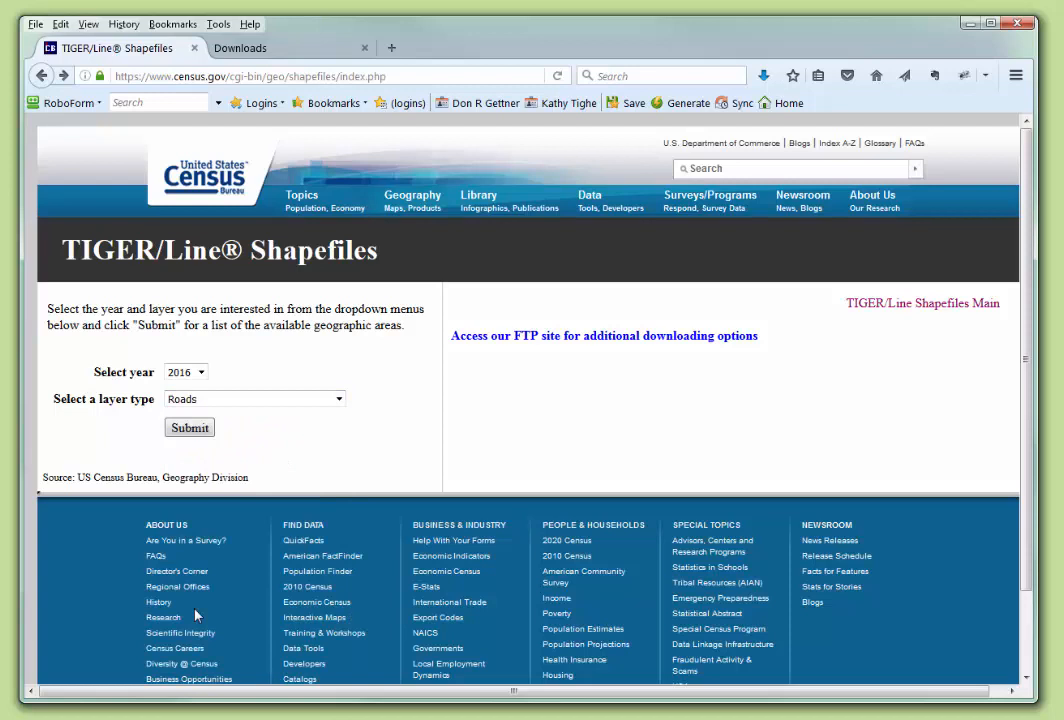
pyautogui.click(198, 430)
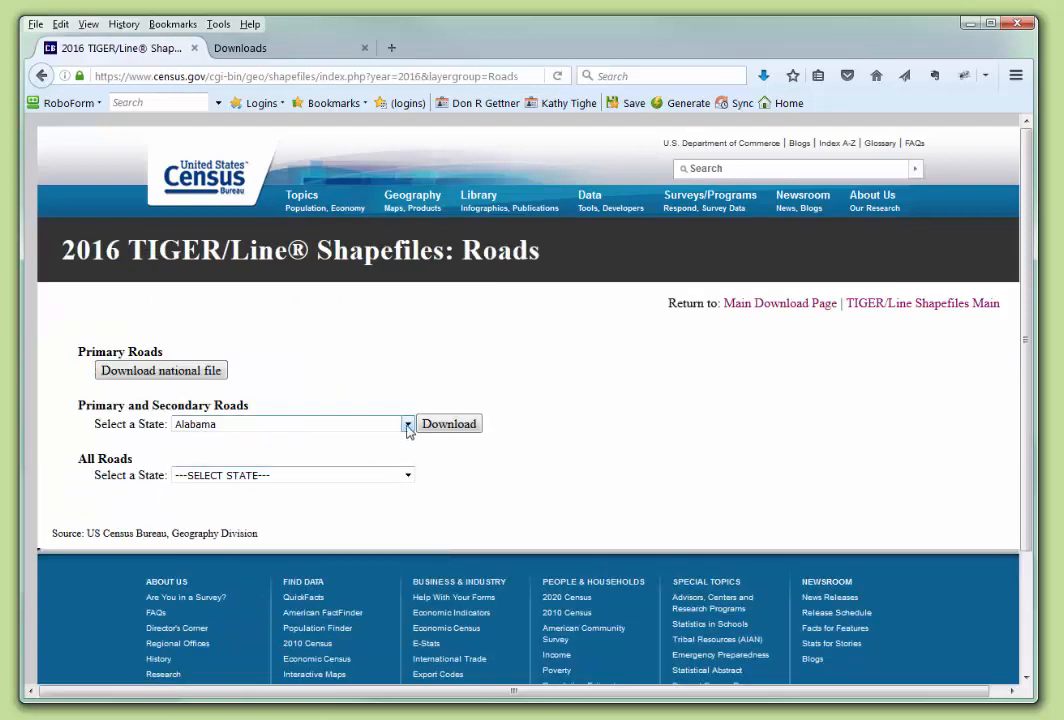
# Step: Download the All Roads shapefile for Hillsborough County, Florida
pyautogui.click(407, 476)
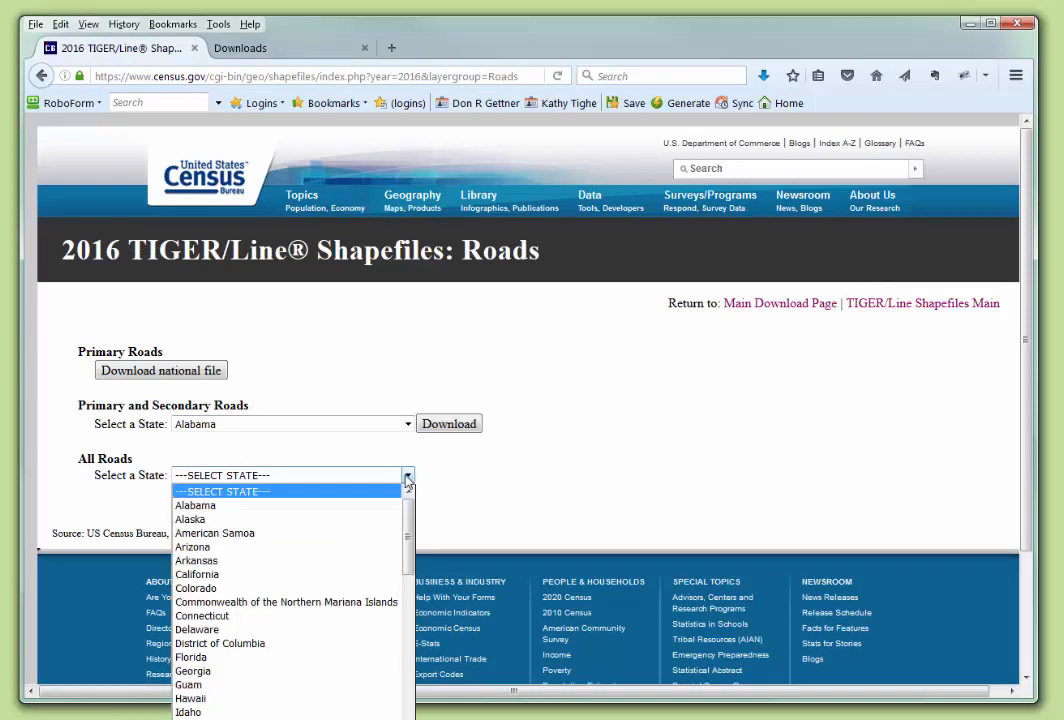
pyautogui.click(197, 659)
pyautogui.click(300, 509)
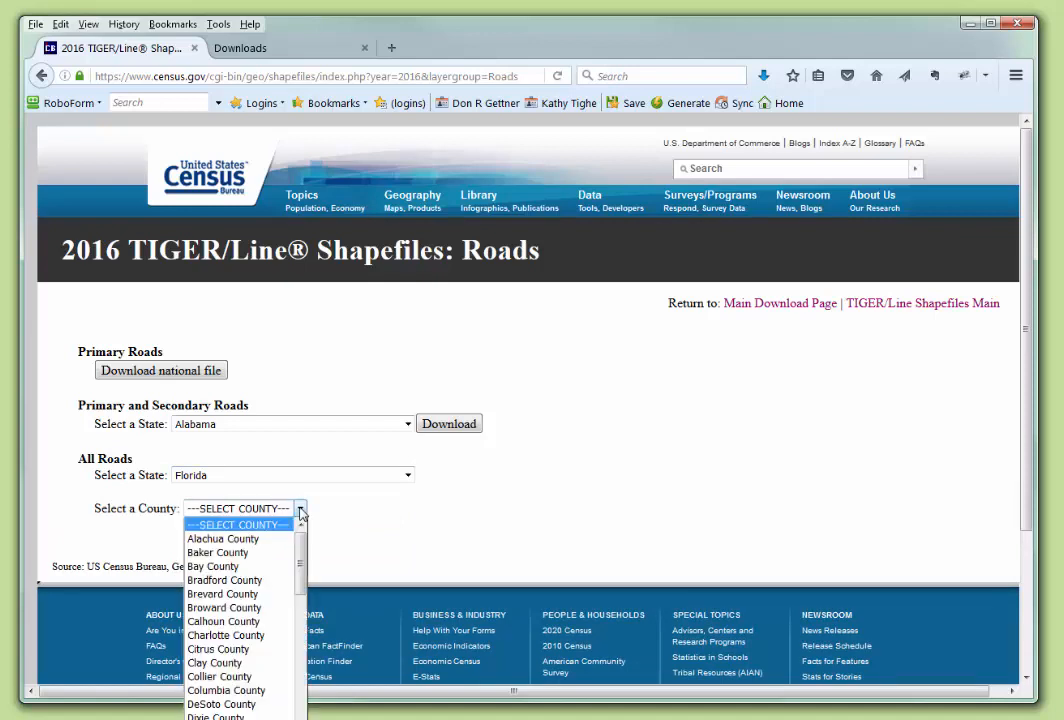
pyautogui.scroll(-5, 270, 630)
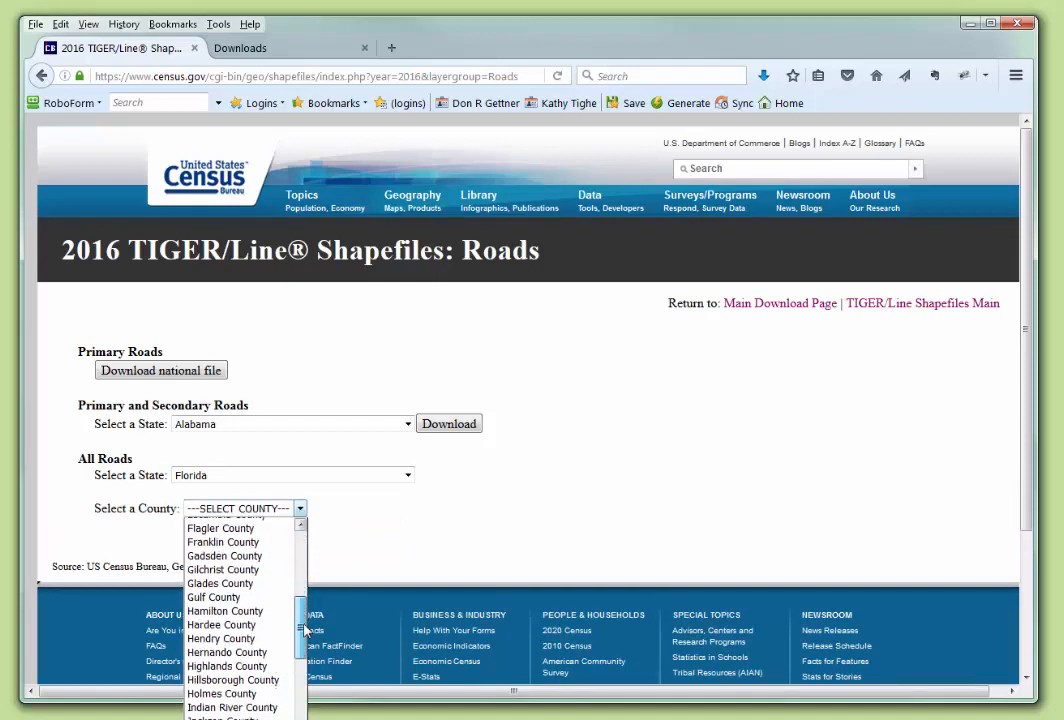
pyautogui.click(236, 679)
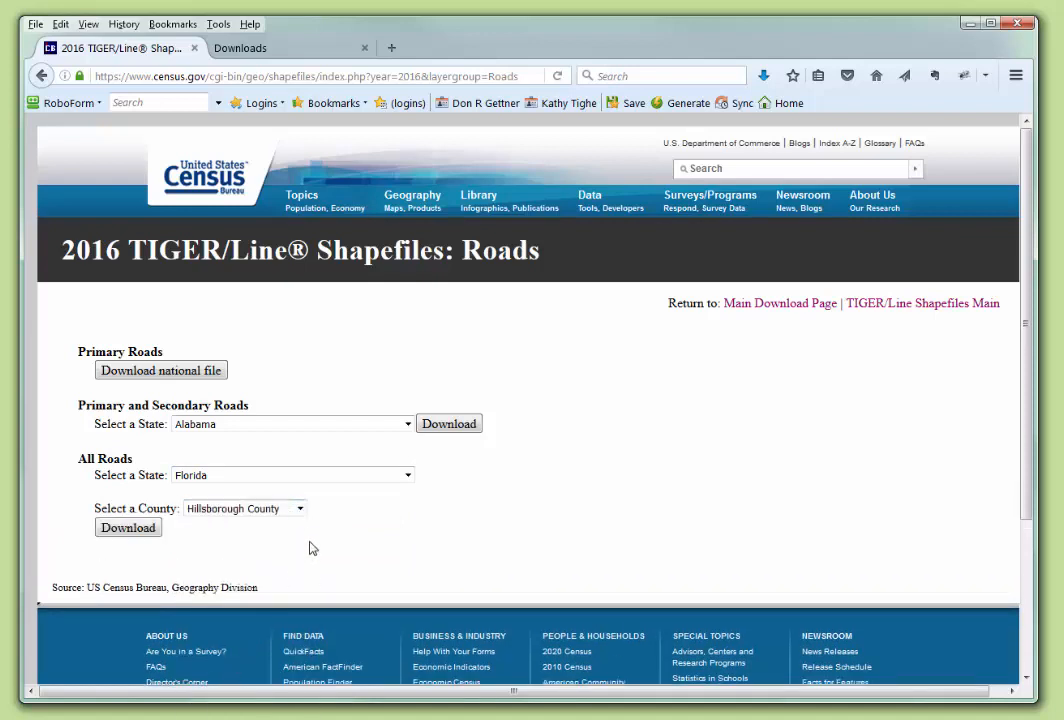
pyautogui.click(126, 528)
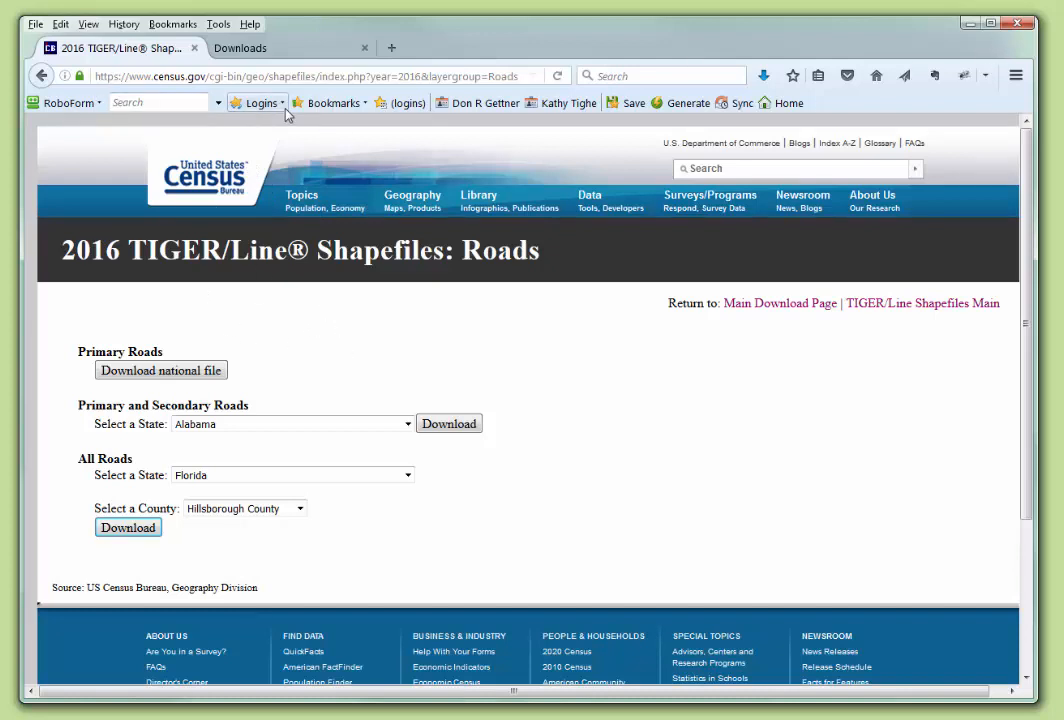
# Step: Switch to the file explorer and examine the shapefiles in PC-Travel 3's Map Files > Hillsborough FL folder
pyautogui.click(969, 23)
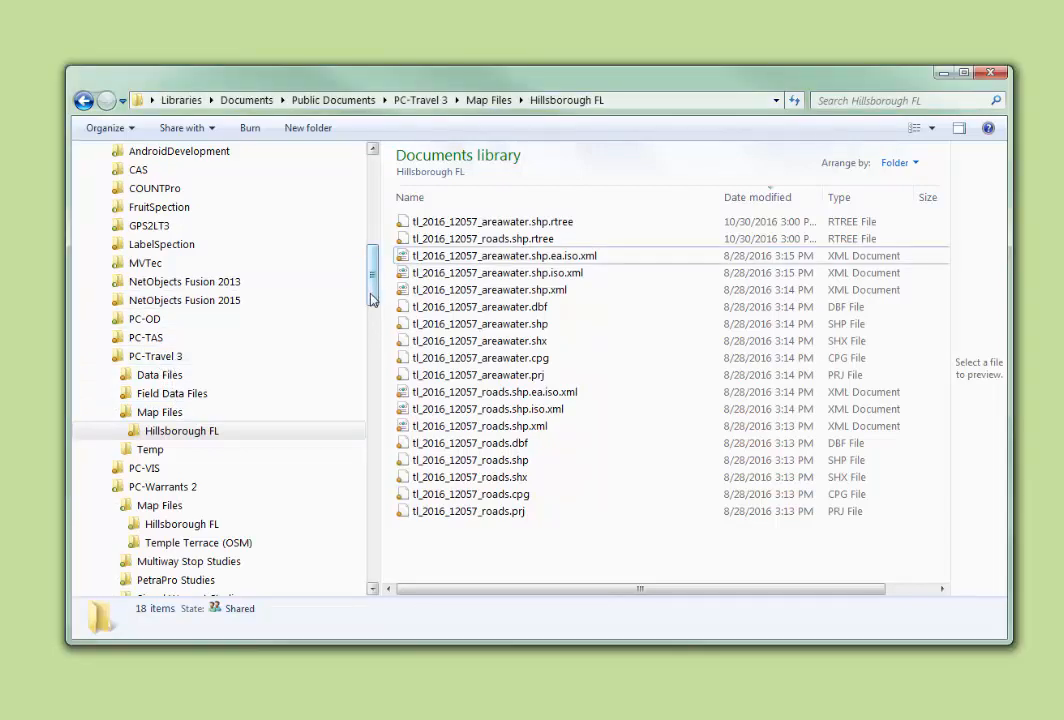
pyautogui.moveTo(370, 298)
pyautogui.mouseDown()
pyautogui.moveTo(370, 257)
pyautogui.moveTo(370, 303)
pyautogui.mouseUp()
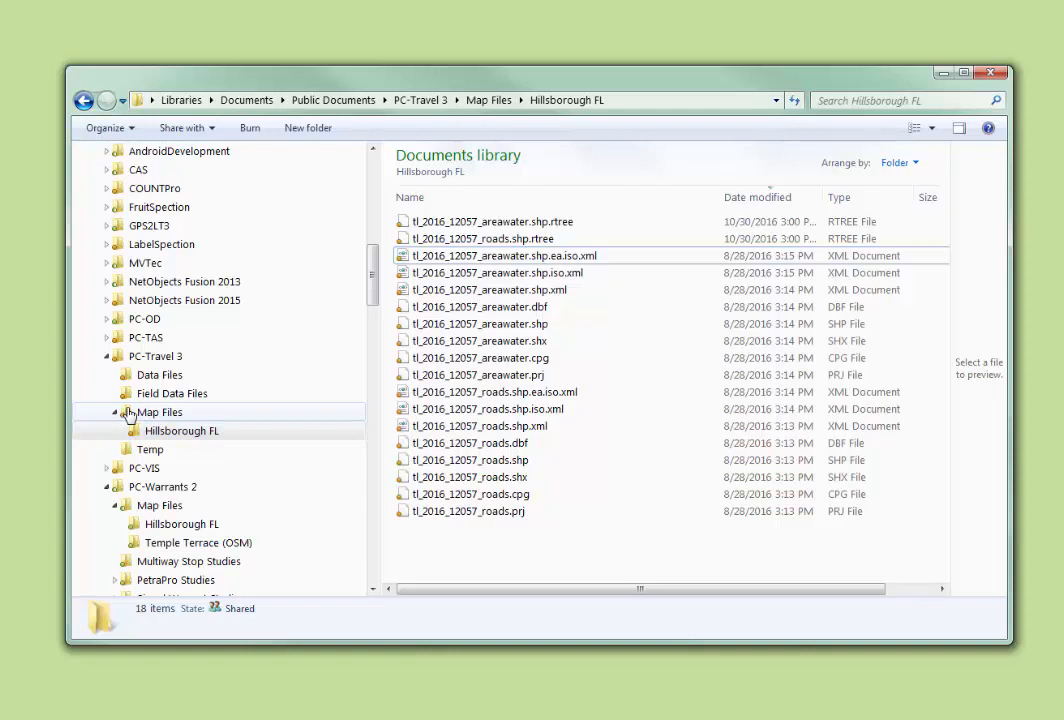
pyautogui.click(147, 432)
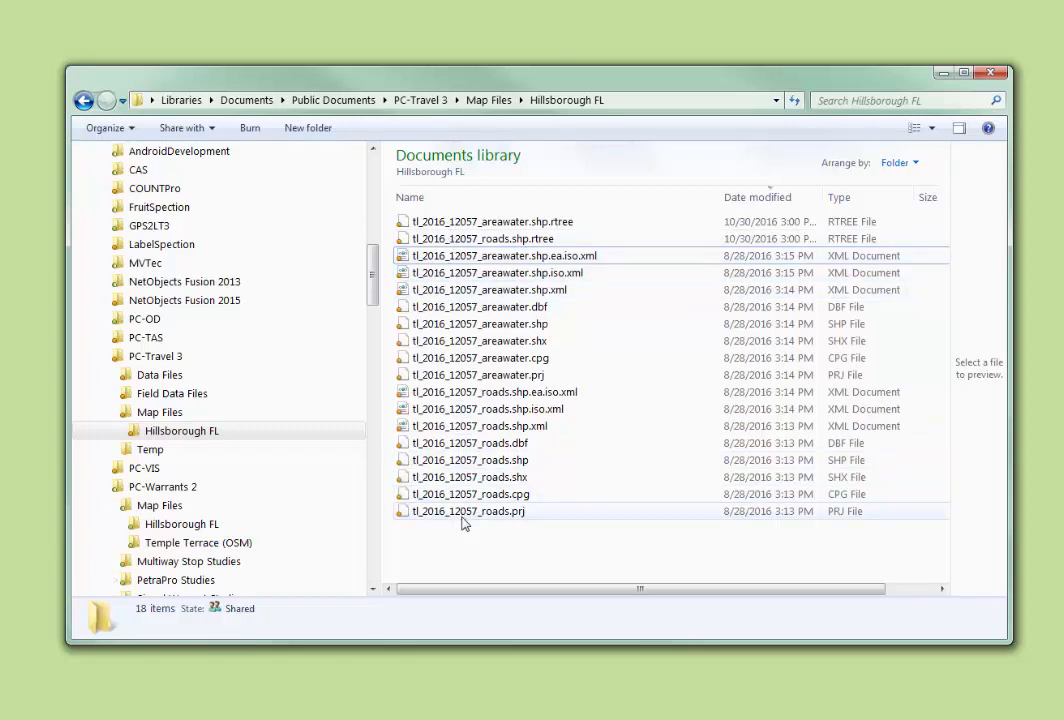
pyautogui.click(155, 432)
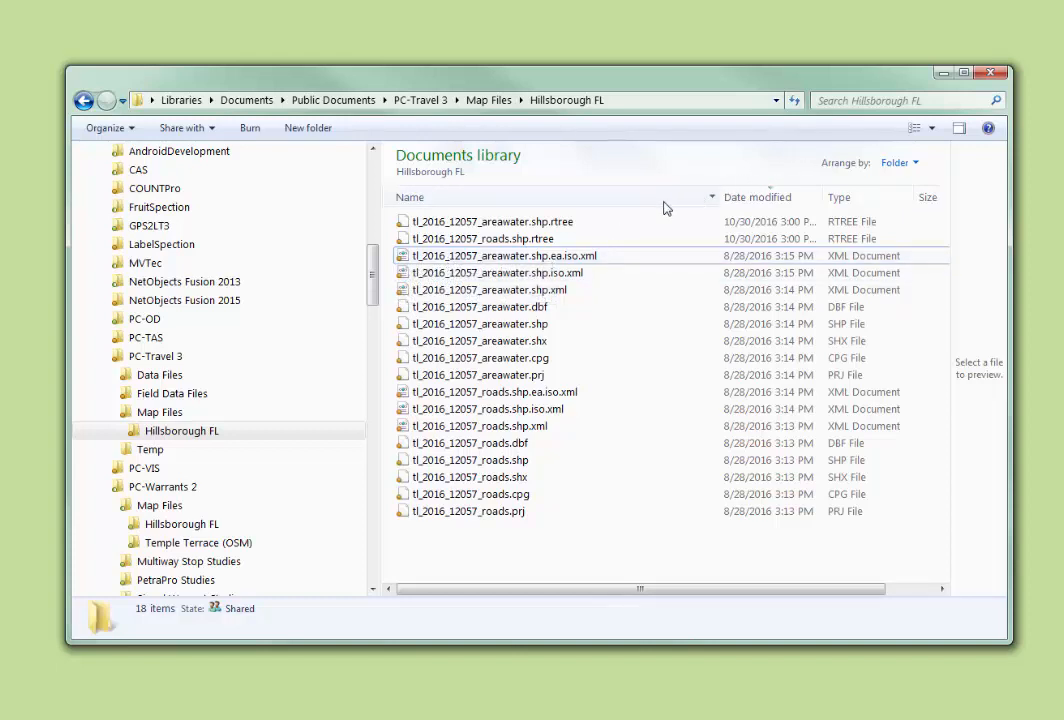
pyautogui.click(942, 74)
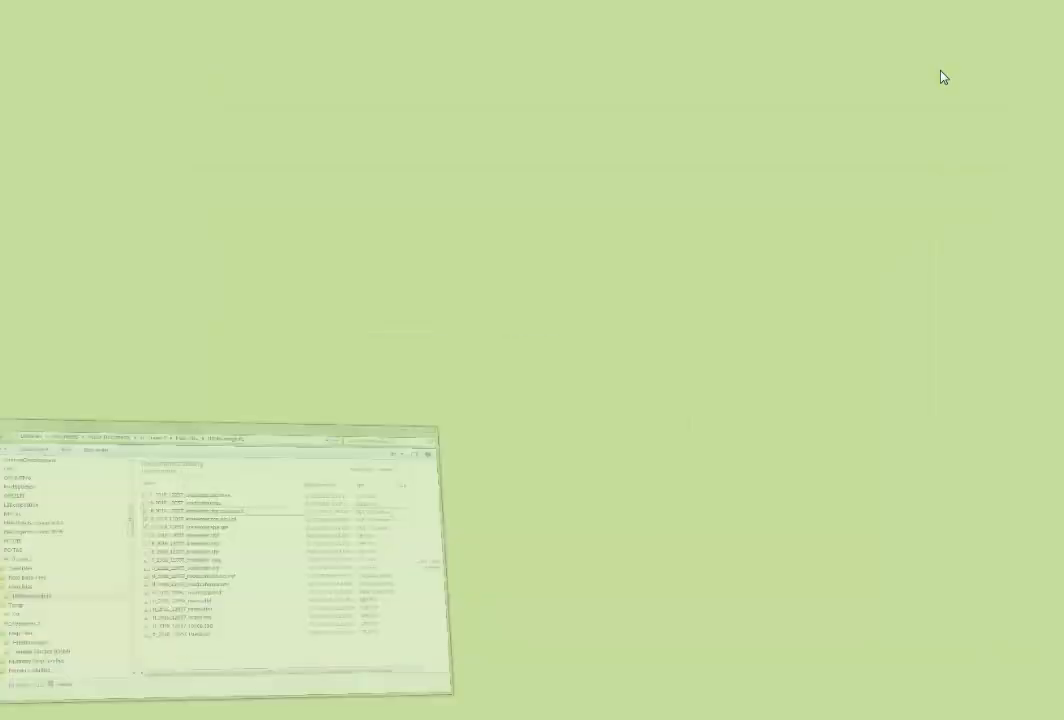
# Step: Switch back to the browser and review the TatukGIS Viewer install files on the PC-Travel Downloads page
pyautogui.hotkey('alt', 'Tab')
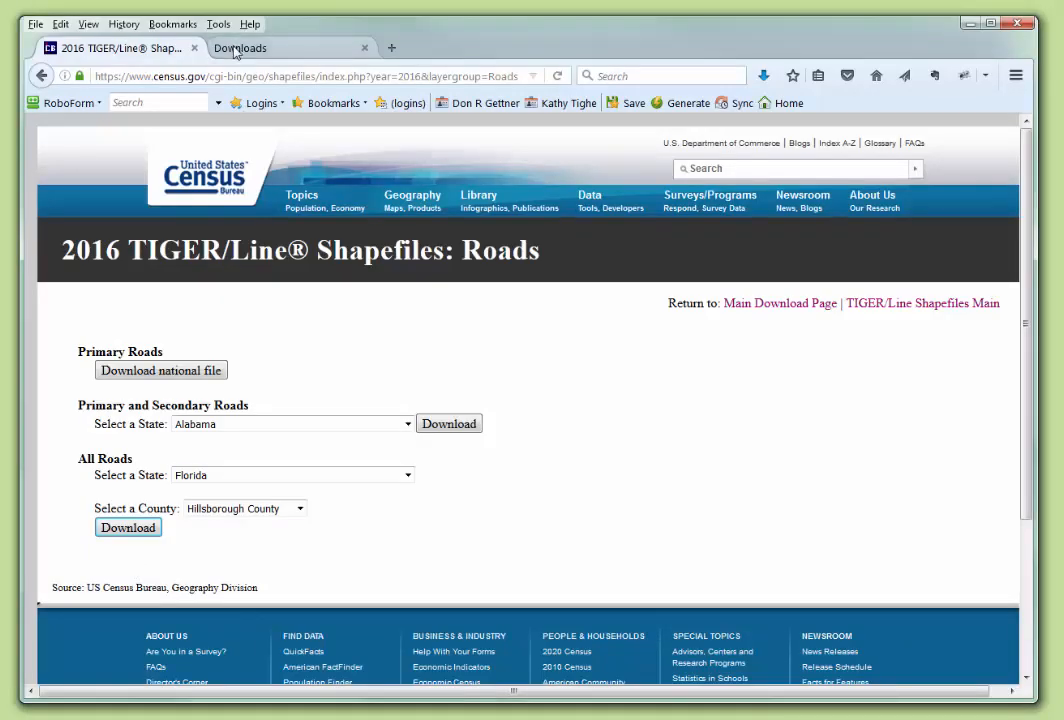
pyautogui.click(237, 50)
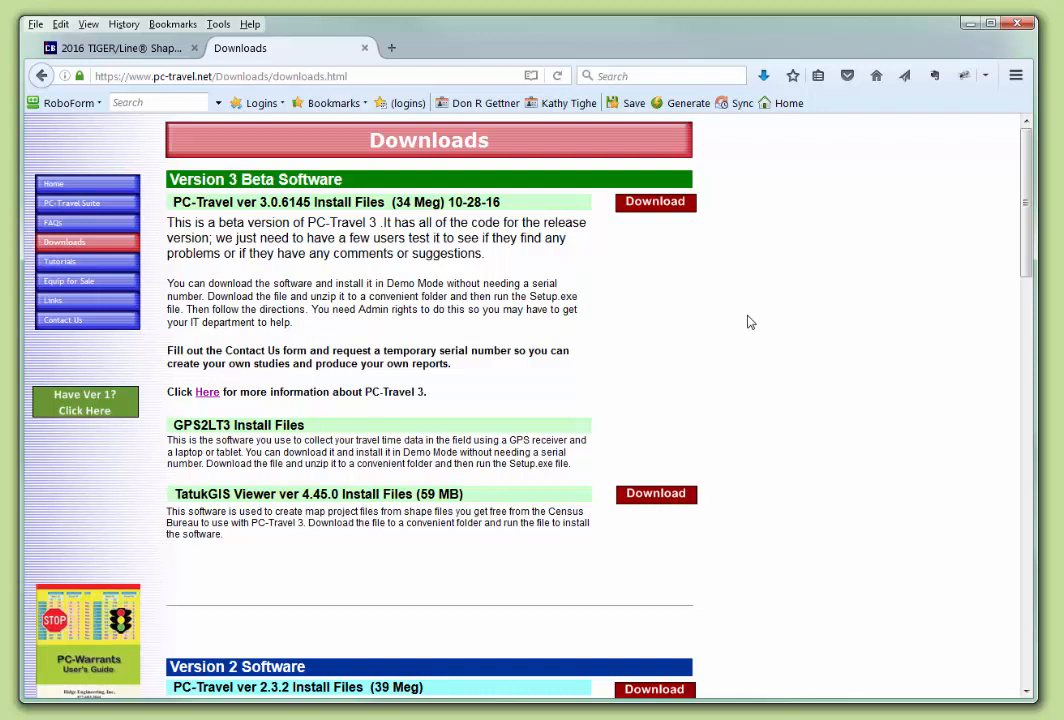
pyautogui.click(969, 24)
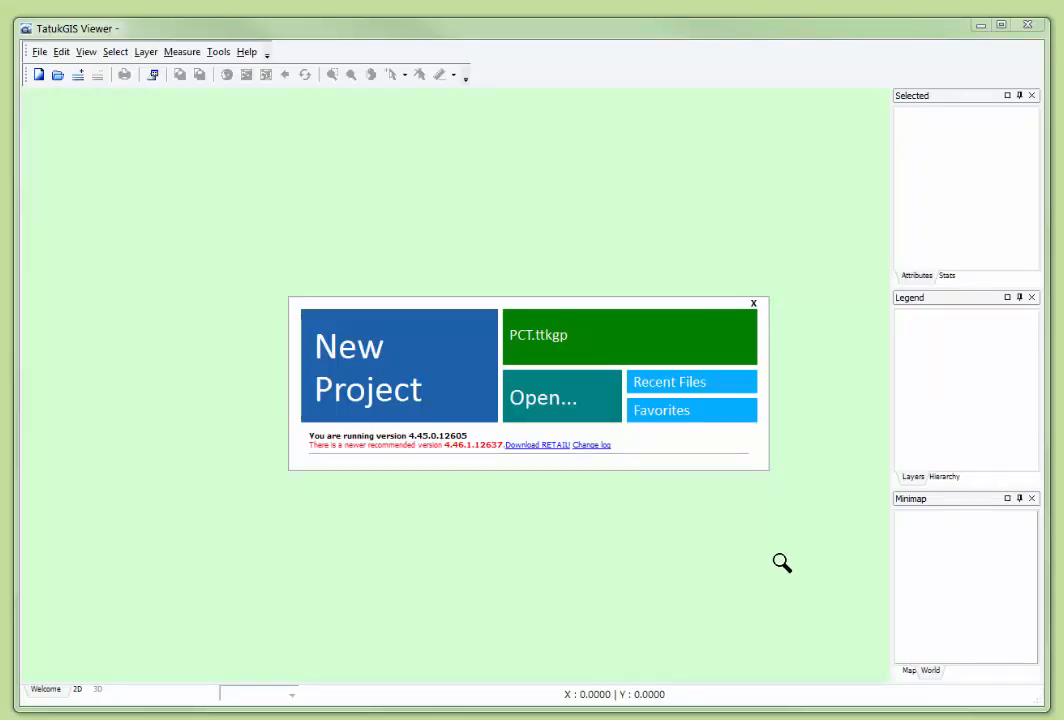
# Step: Start a new project and add the tl_2016_12057_areawater.shp layer from the Hillsborough FL folder
pyautogui.click(362, 368)
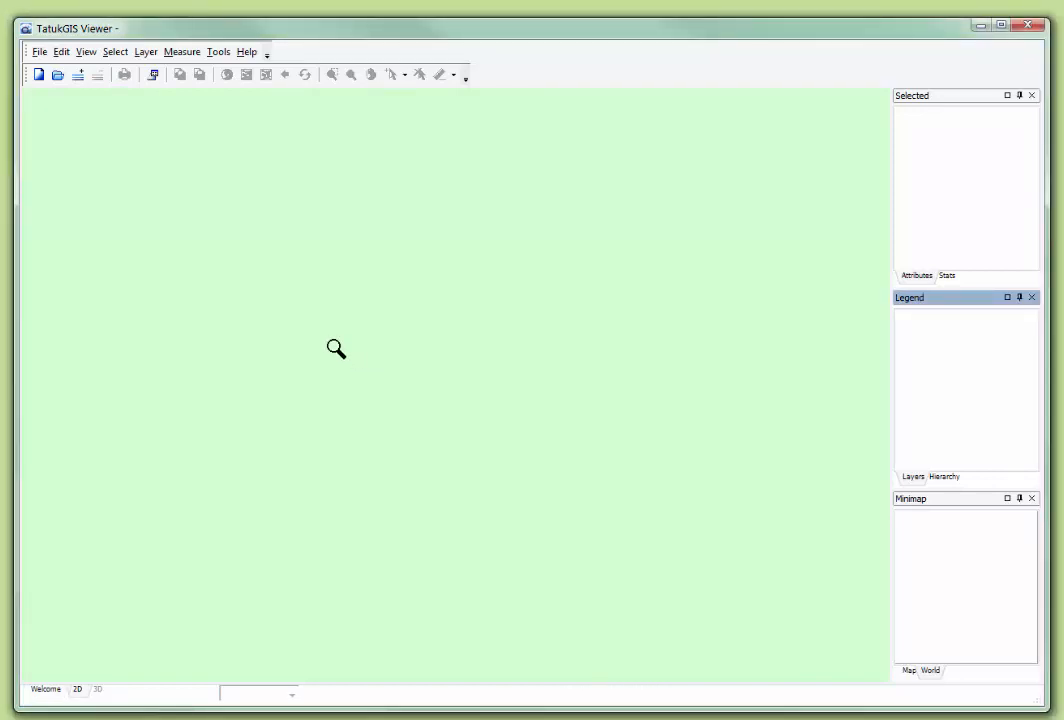
pyautogui.click(146, 54)
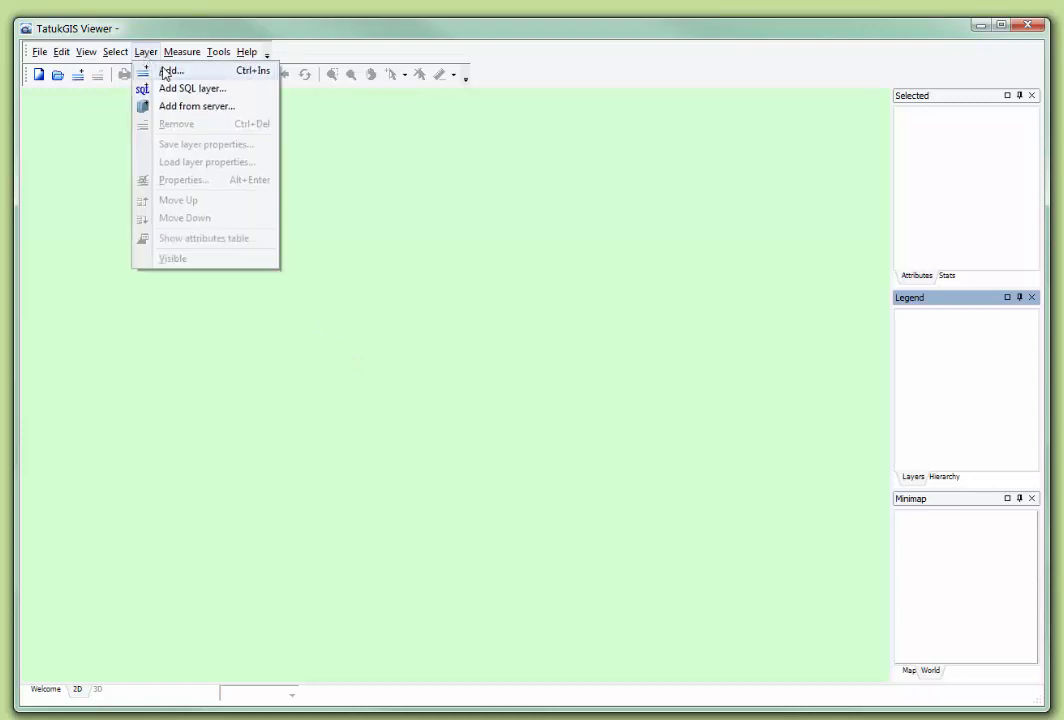
pyautogui.click(166, 72)
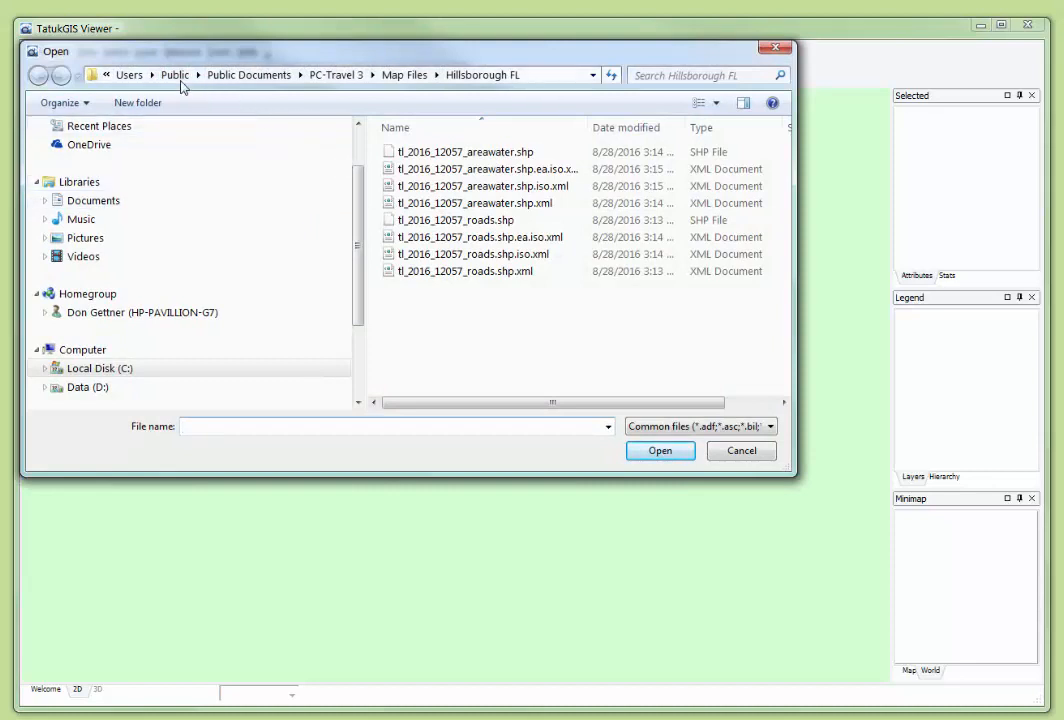
pyautogui.click(487, 155)
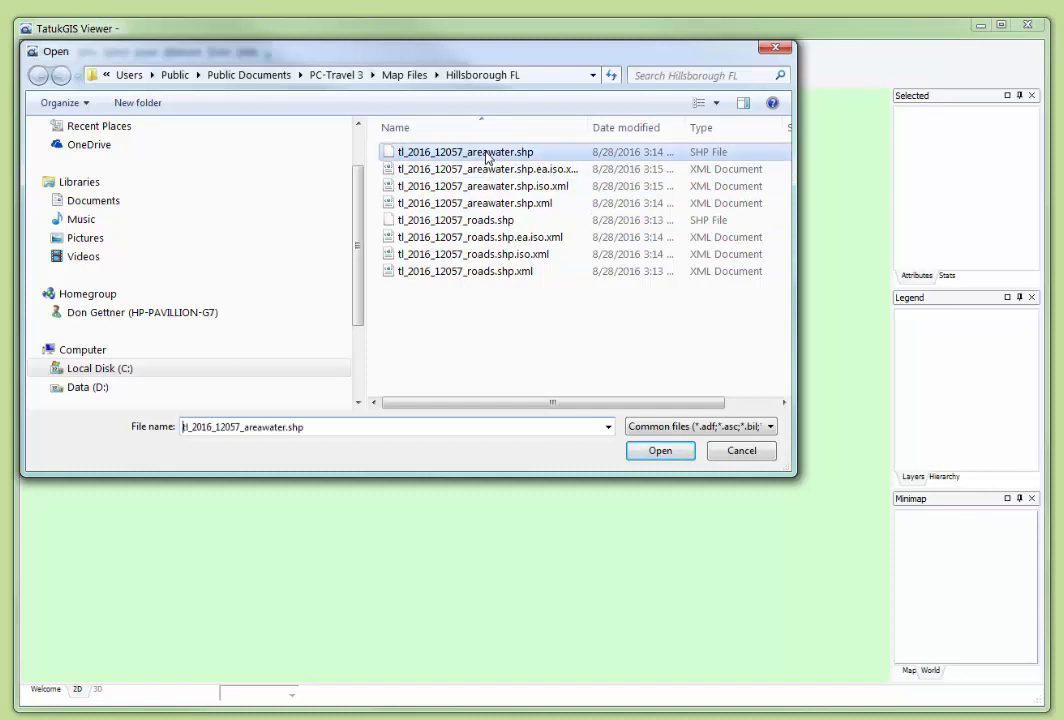
pyautogui.click(658, 451)
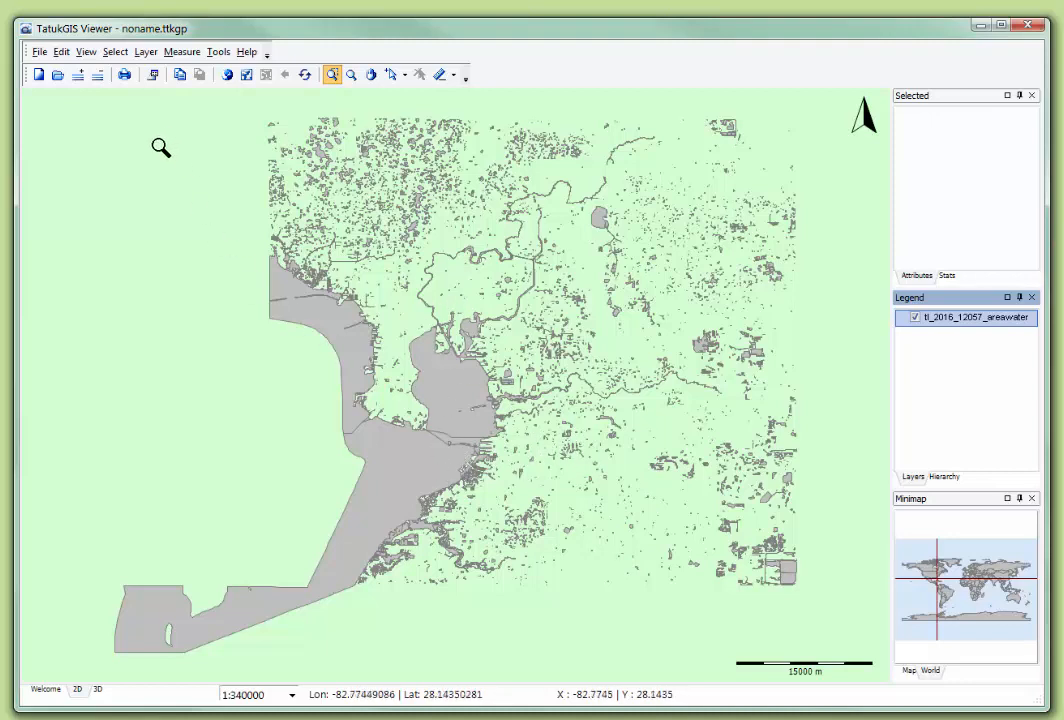
# Step: Load the layer properties from TigerWater4.ini in the Map Files folder onto the areawater layer
pyautogui.click(146, 53)
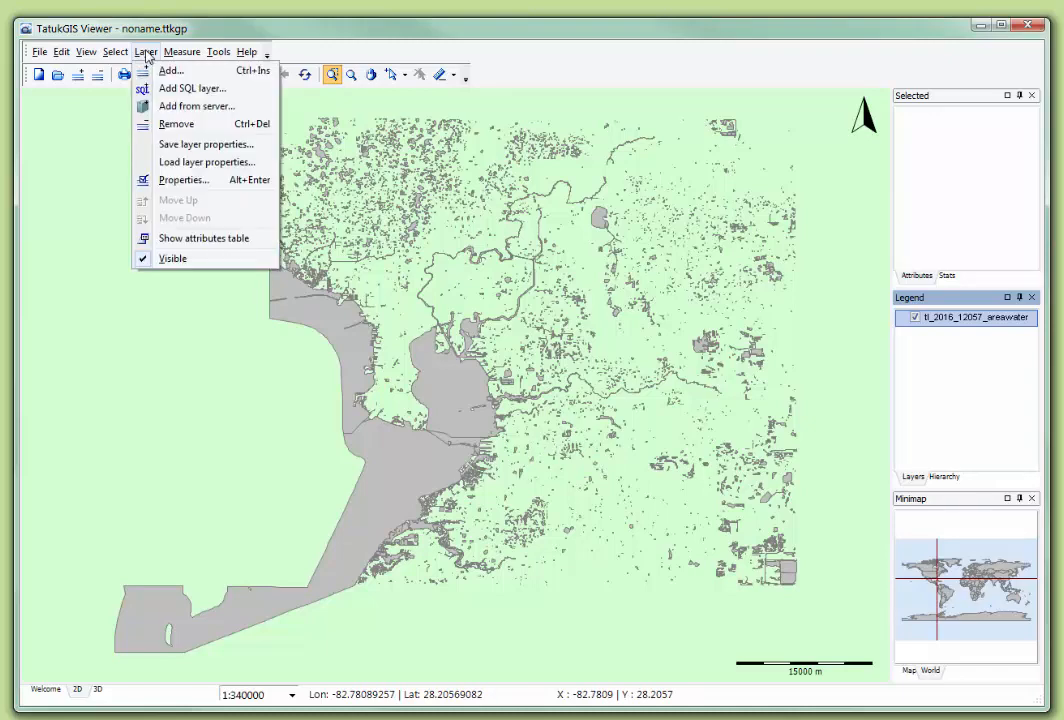
pyautogui.click(185, 163)
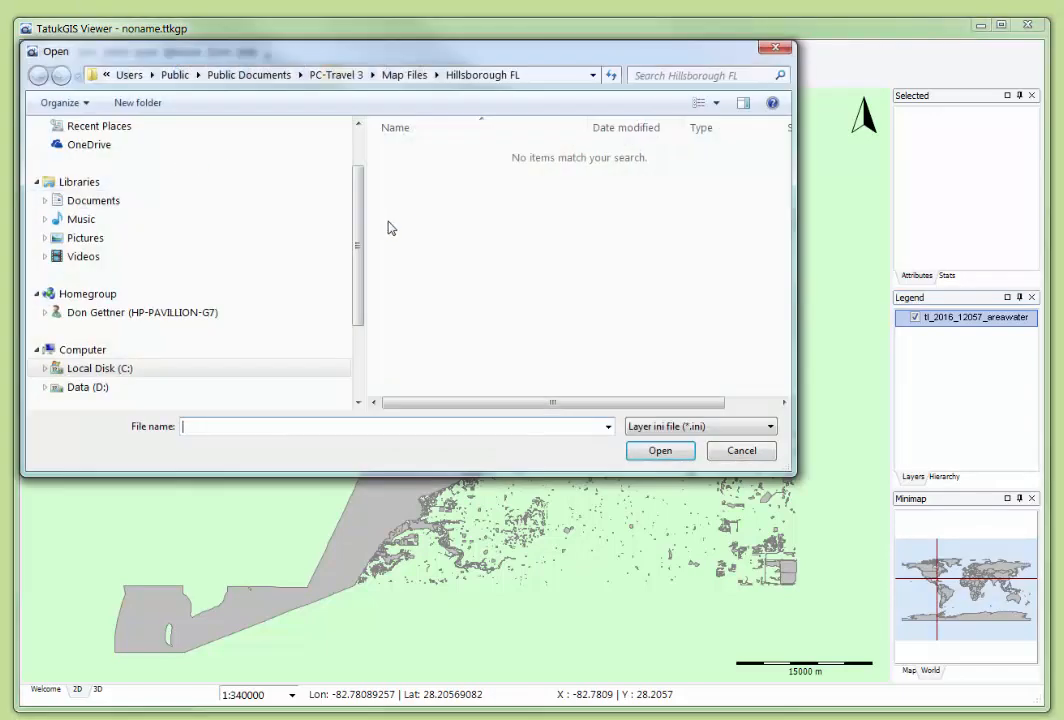
pyautogui.click(397, 78)
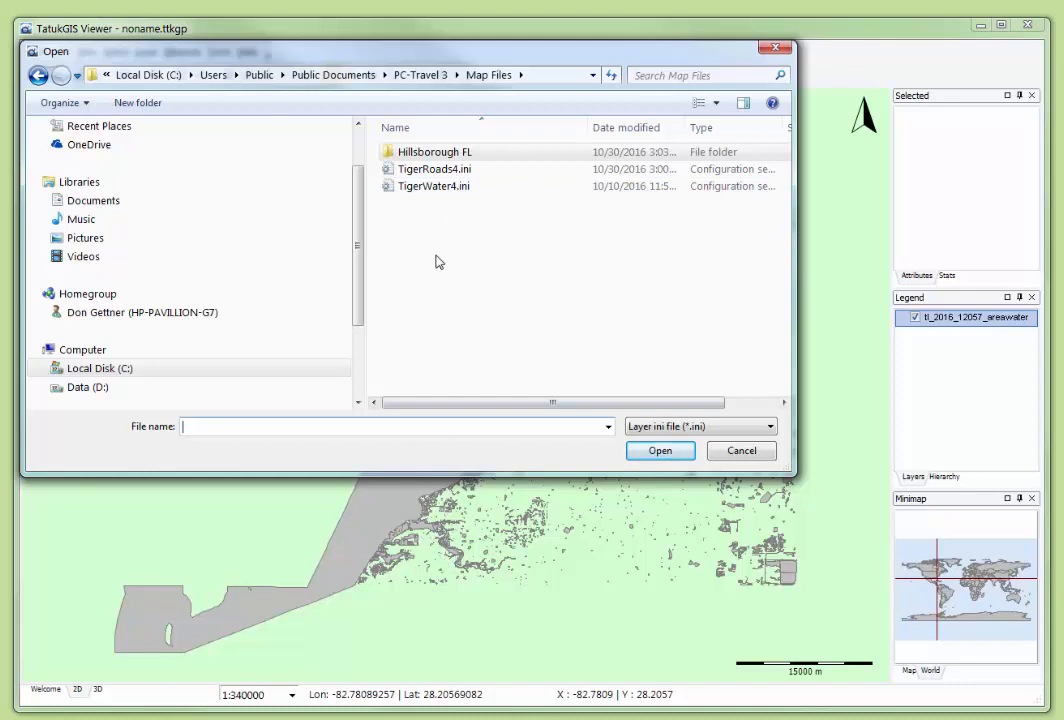
pyautogui.click(422, 190)
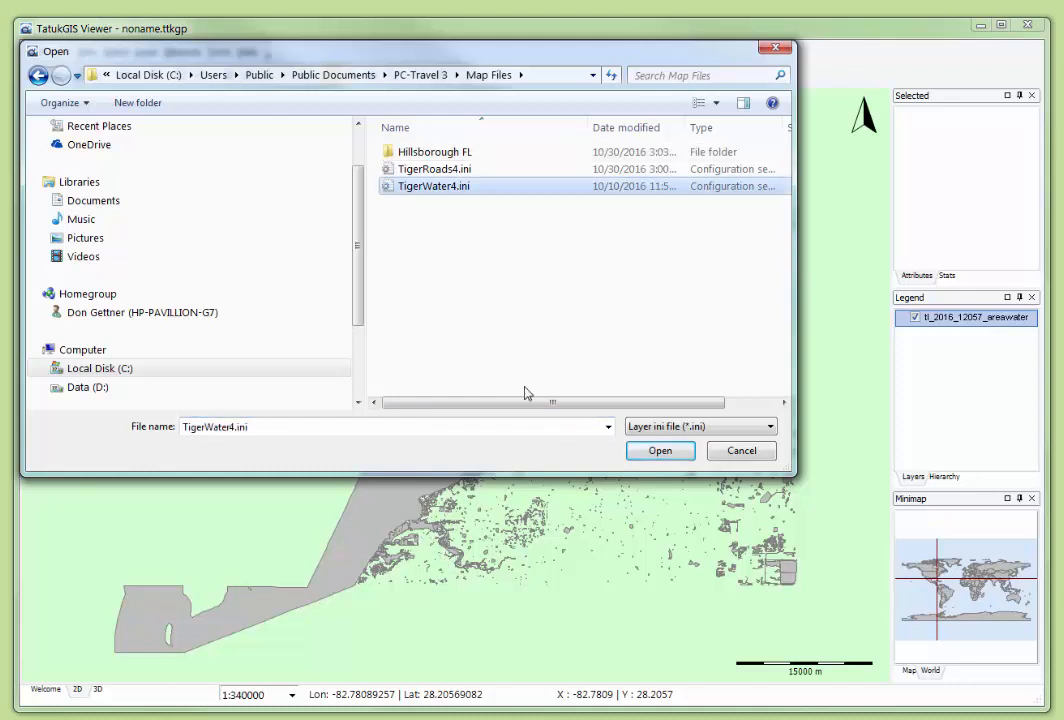
pyautogui.click(645, 453)
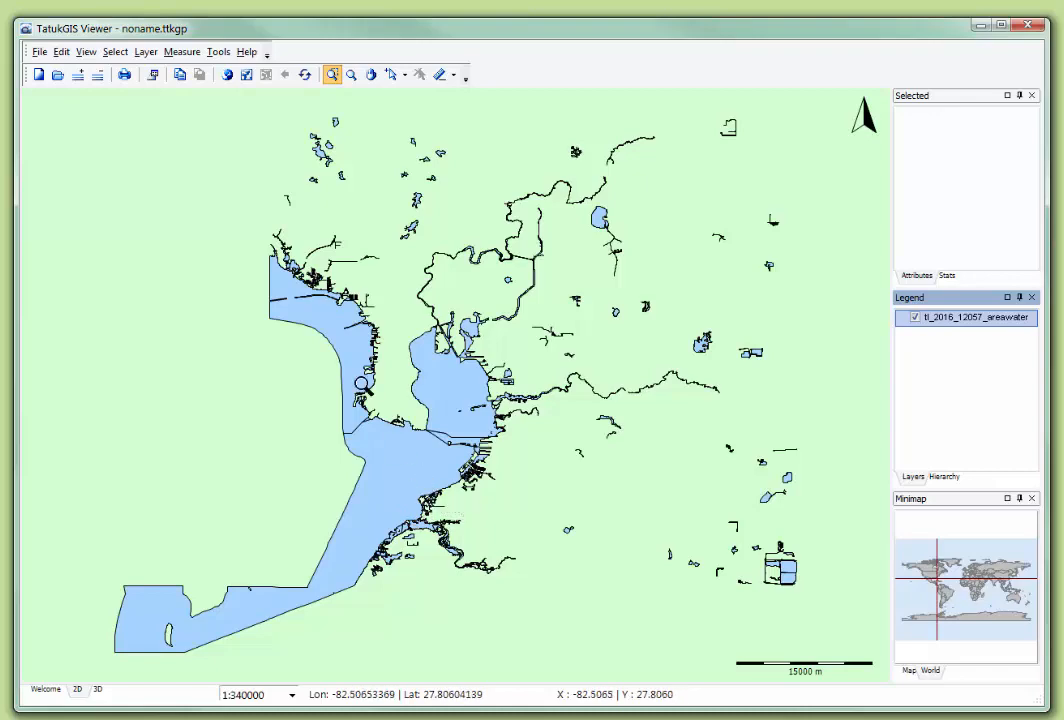
# Step: Add the tl_2016_12057_roads.shp layer from the Hillsborough FL folder to the project
pyautogui.click(146, 52)
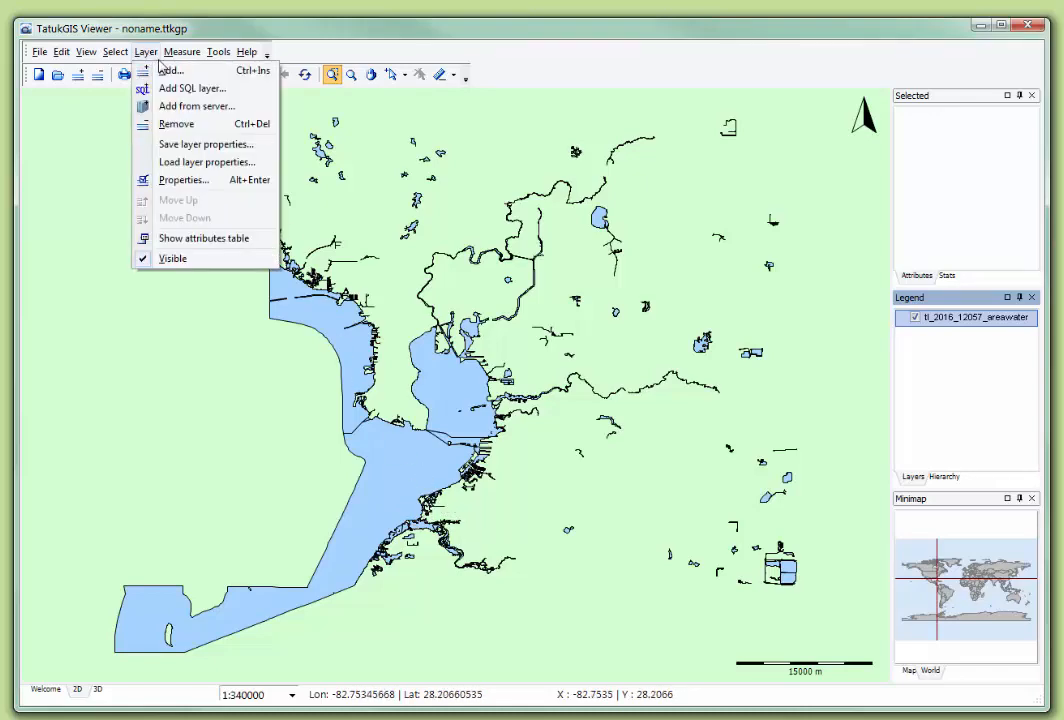
pyautogui.click(164, 70)
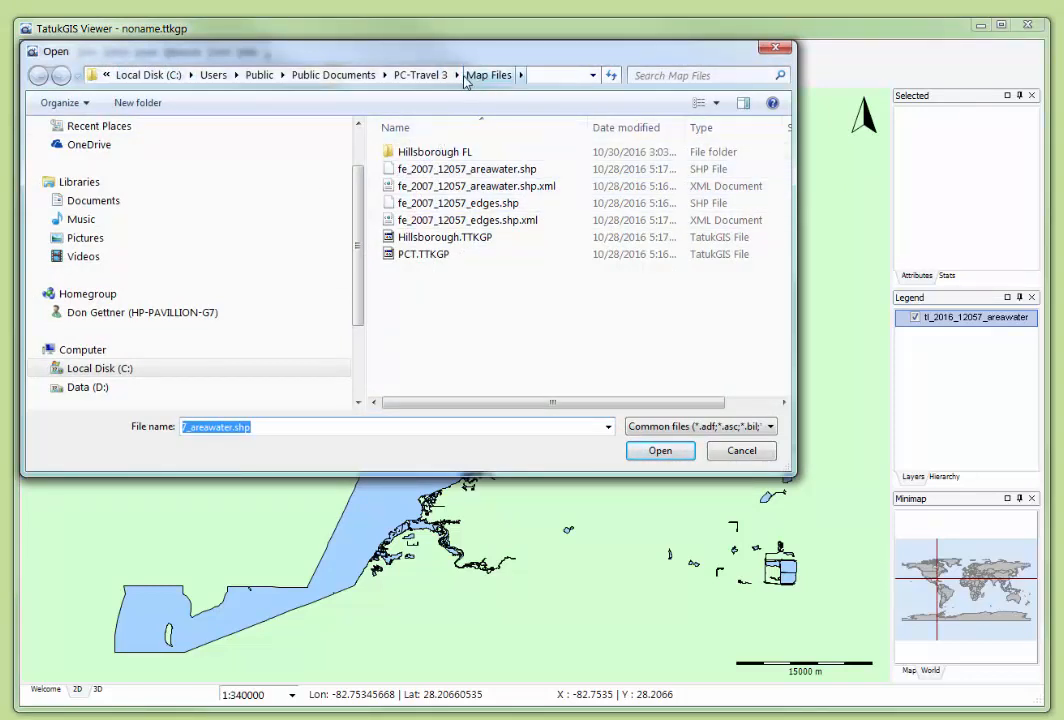
pyautogui.doubleClick(389, 152)
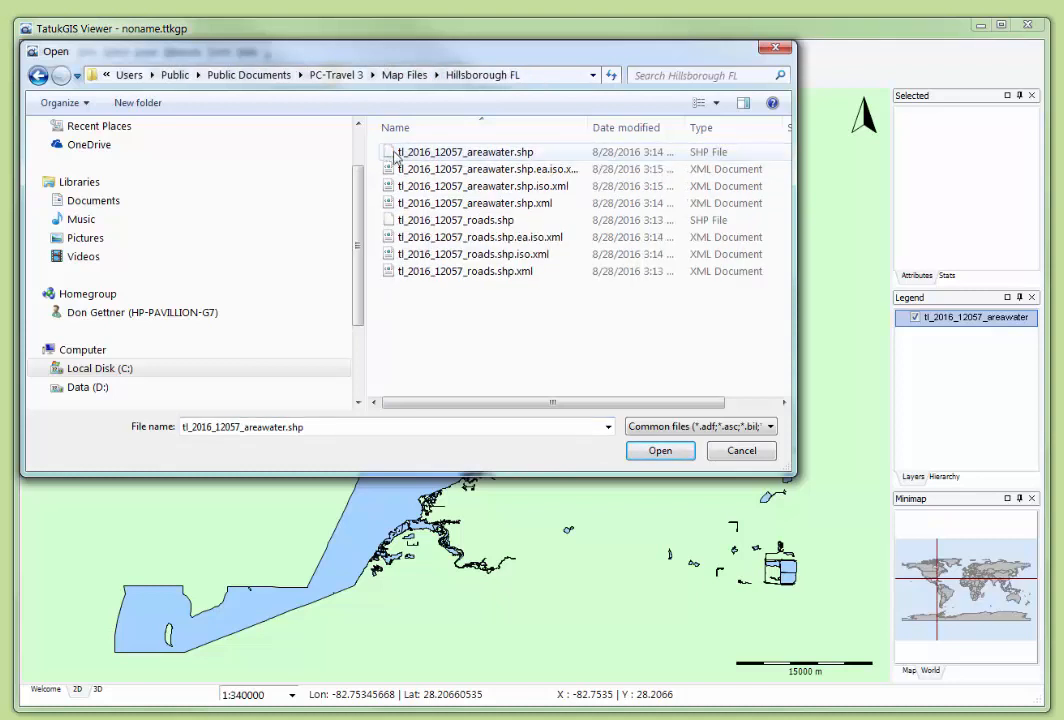
pyautogui.click(454, 222)
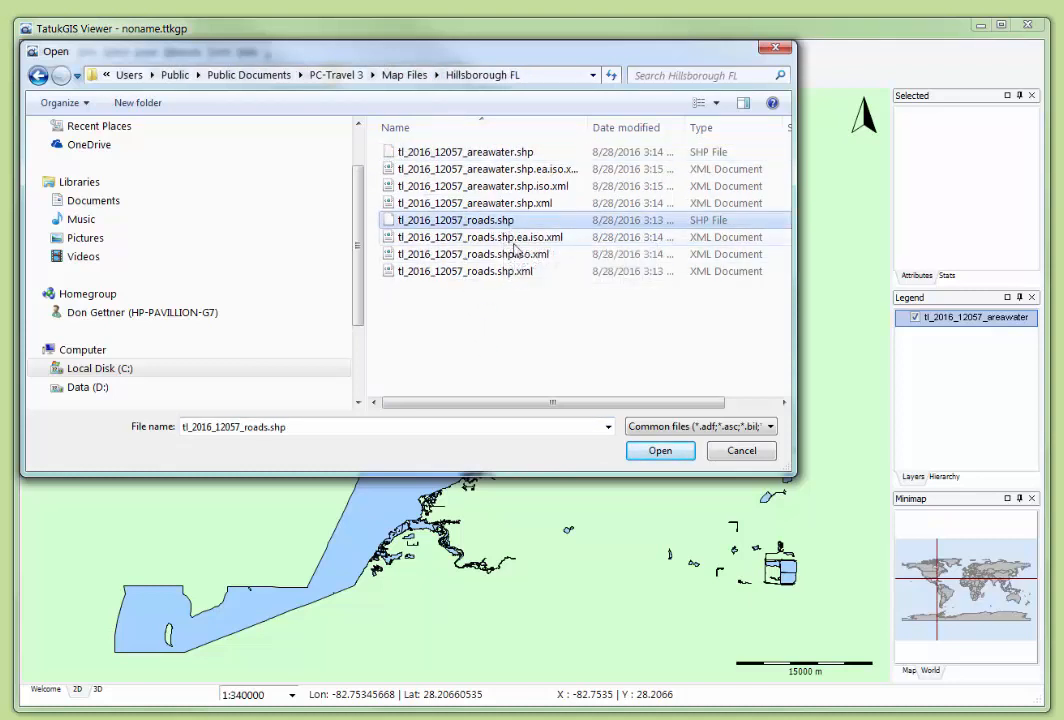
pyautogui.click(658, 452)
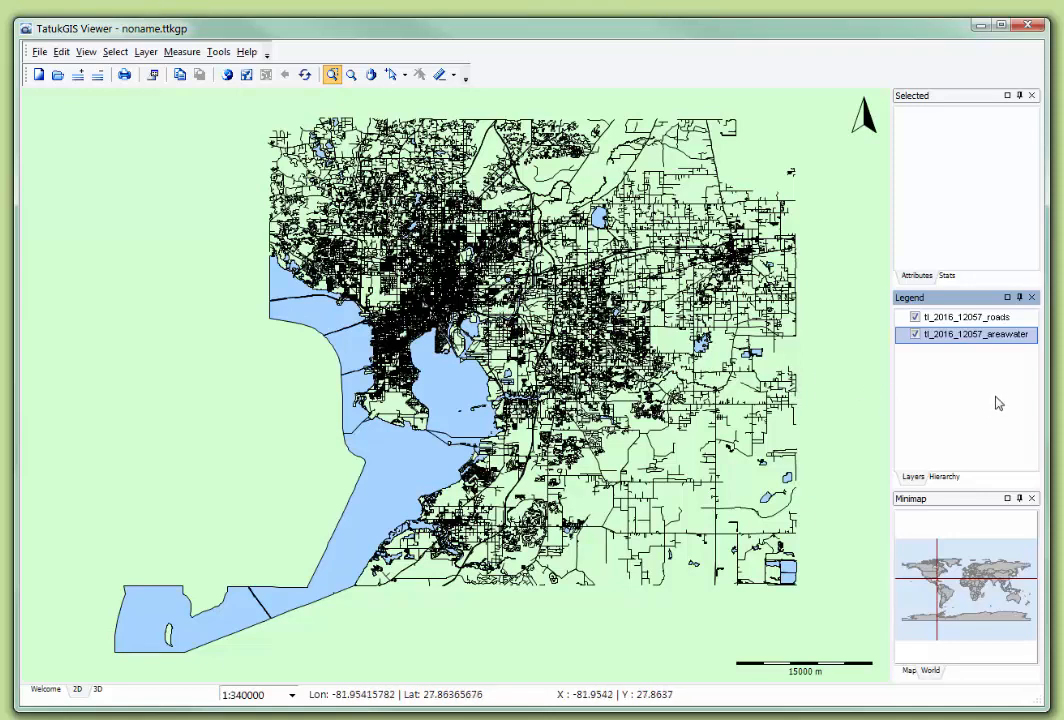
# Step: Load the layer properties from TigerRoads4.ini in the Map Files folder onto the roads layer
pyautogui.click(975, 318)
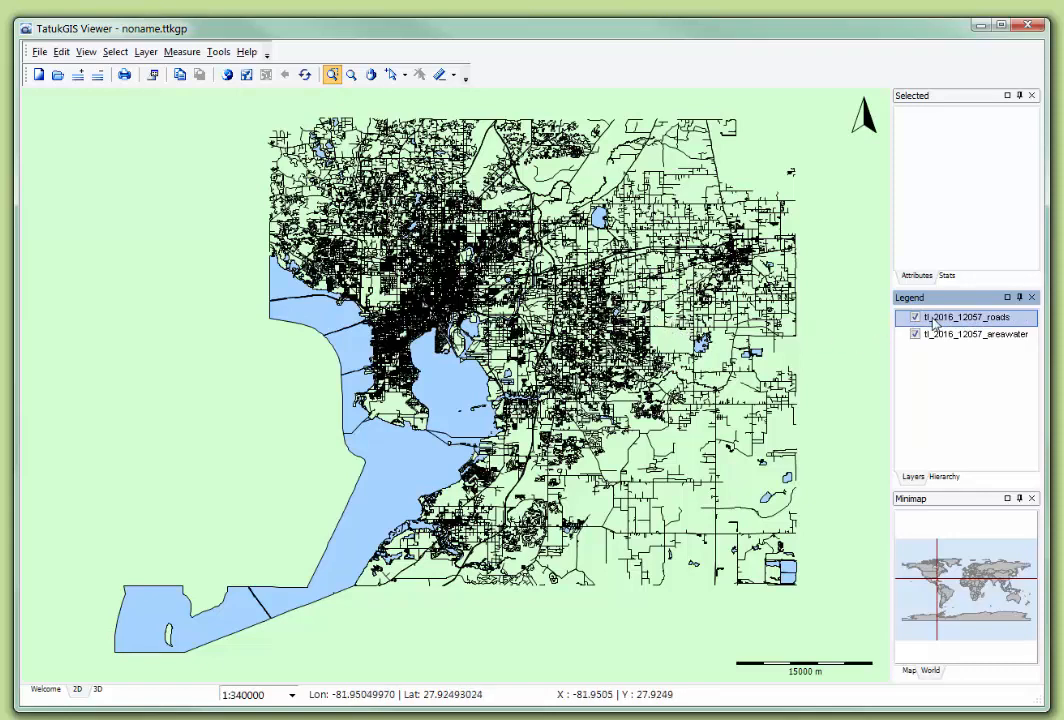
pyautogui.click(146, 52)
pyautogui.click(173, 162)
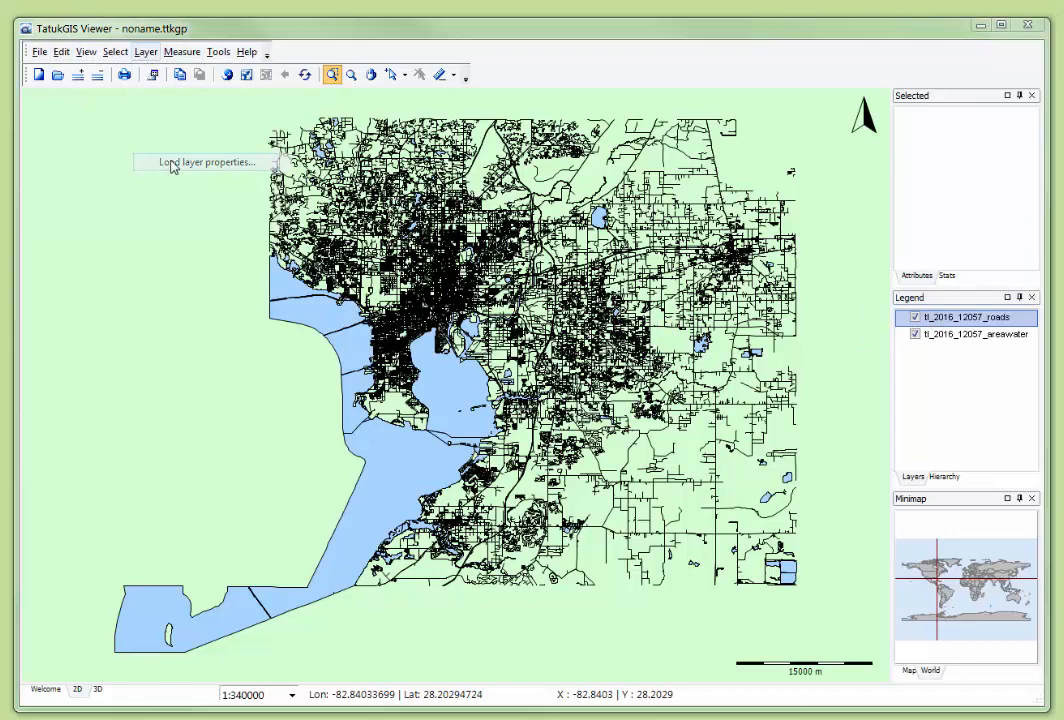
pyautogui.click(403, 74)
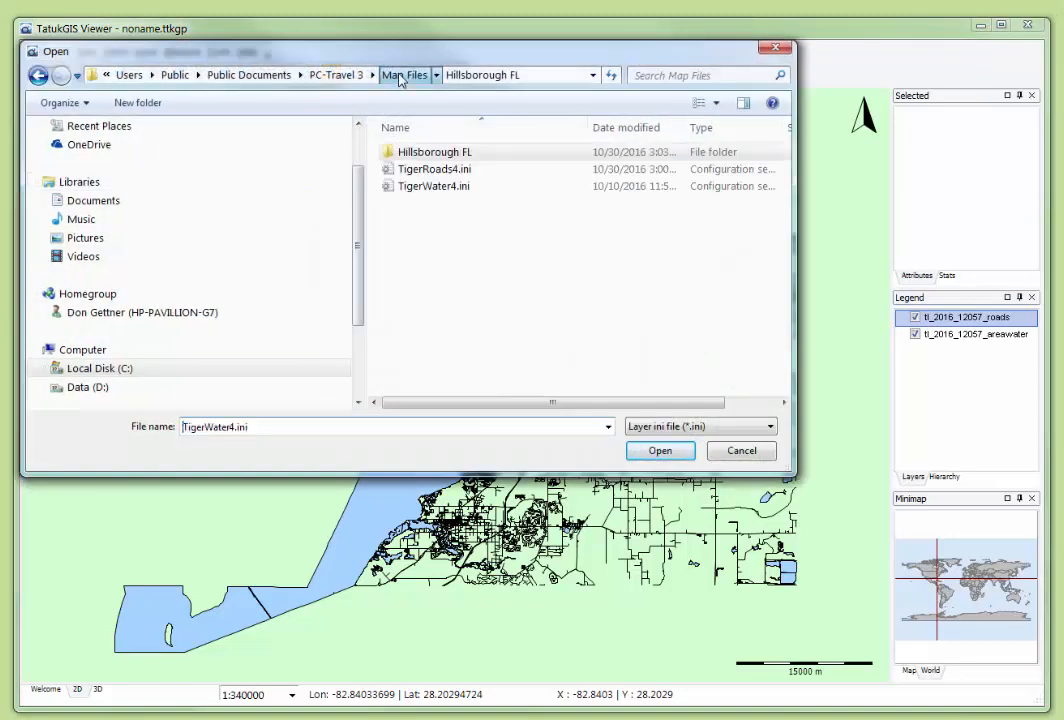
pyautogui.click(433, 171)
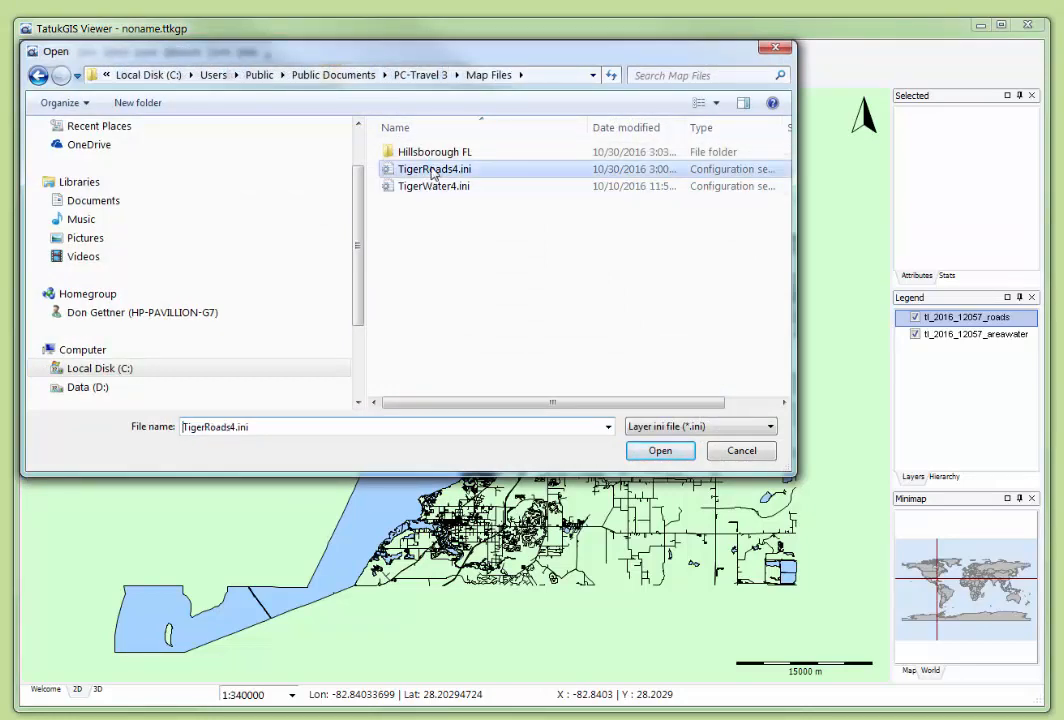
pyautogui.click(637, 457)
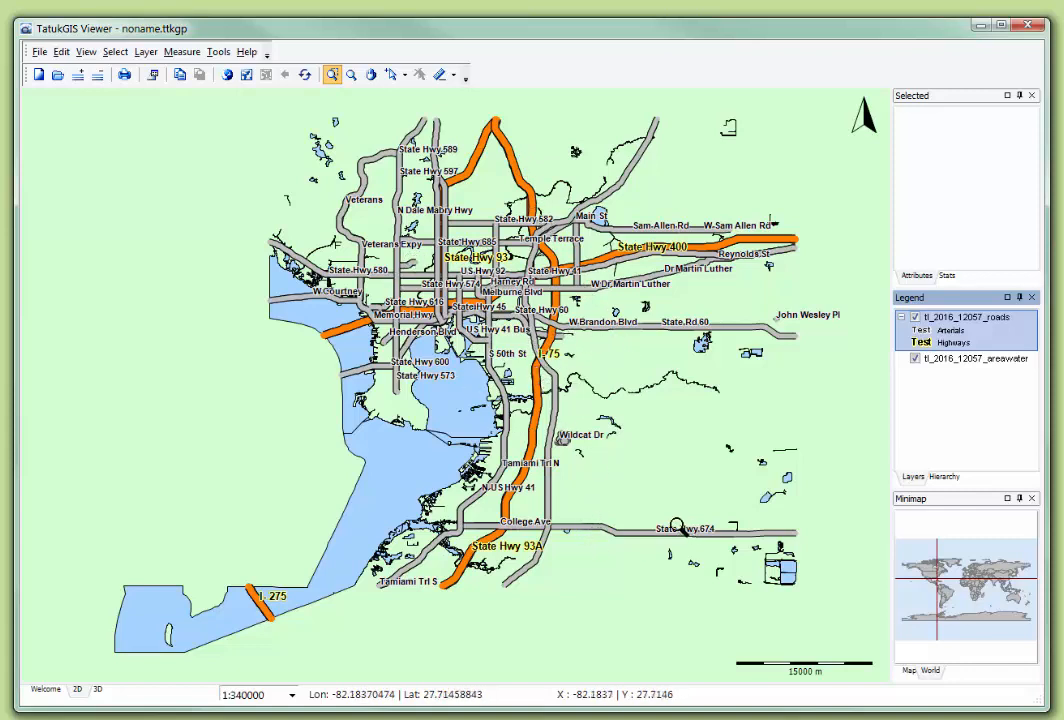
# Step: Save the map project as PCT in the Hillsborough FL folder, using the TatukGIS Project File type
pyautogui.moveTo(469, 286); pyautogui.dragTo(601, 334)
pyautogui.moveTo(469, 286); pyautogui.dragTo(582, 399)
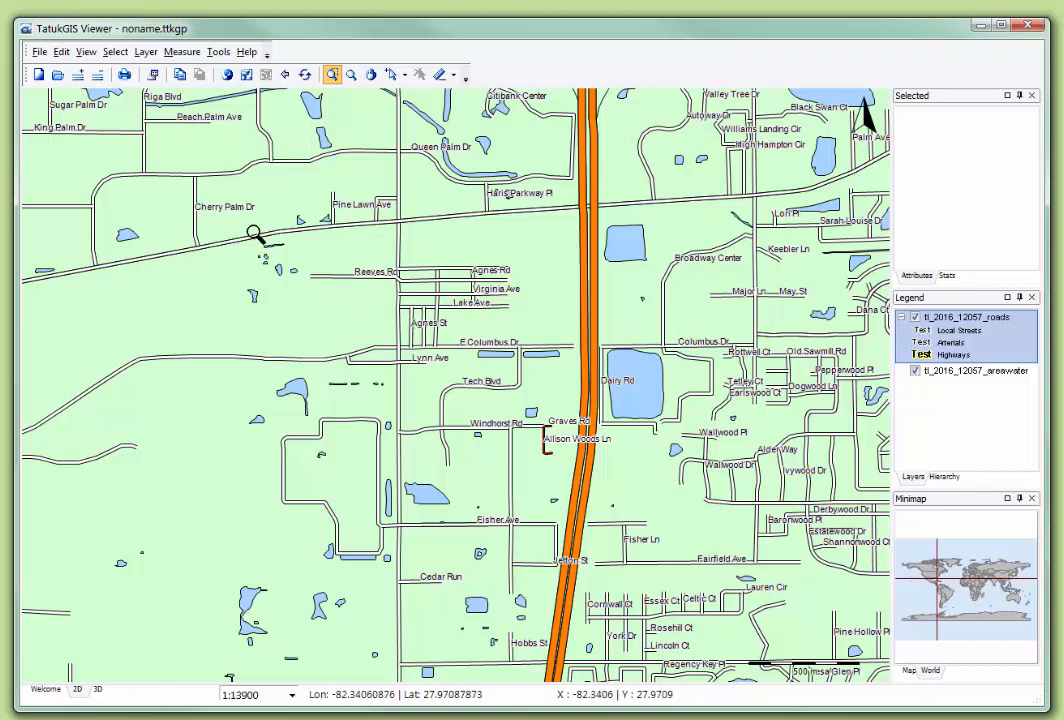
pyautogui.click(39, 54)
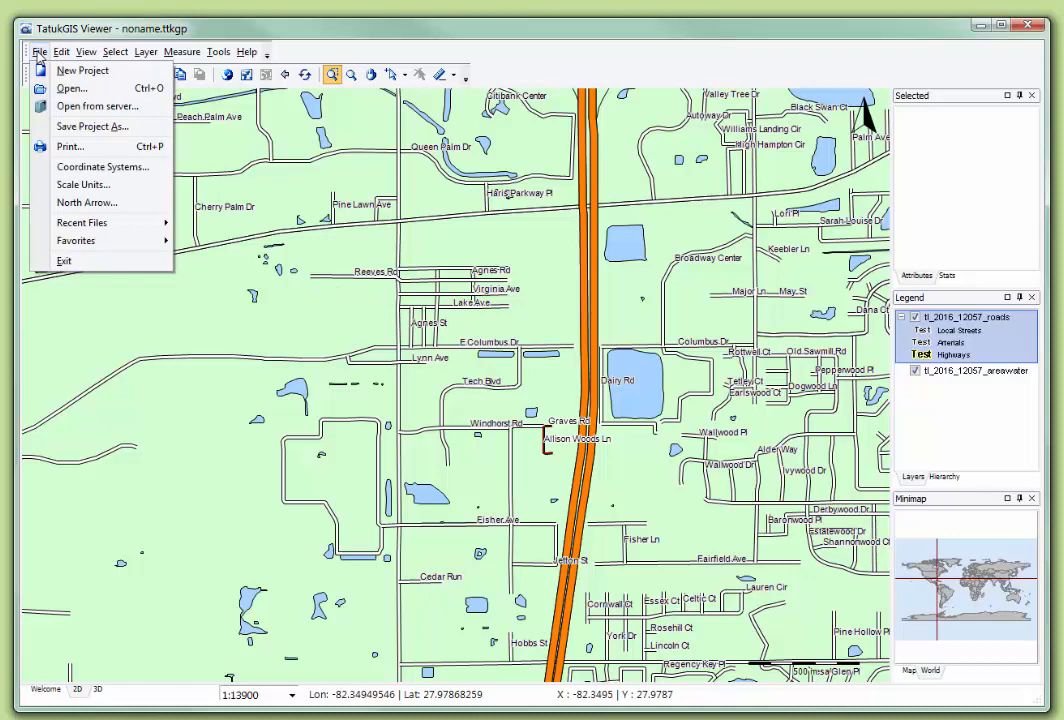
pyautogui.click(68, 130)
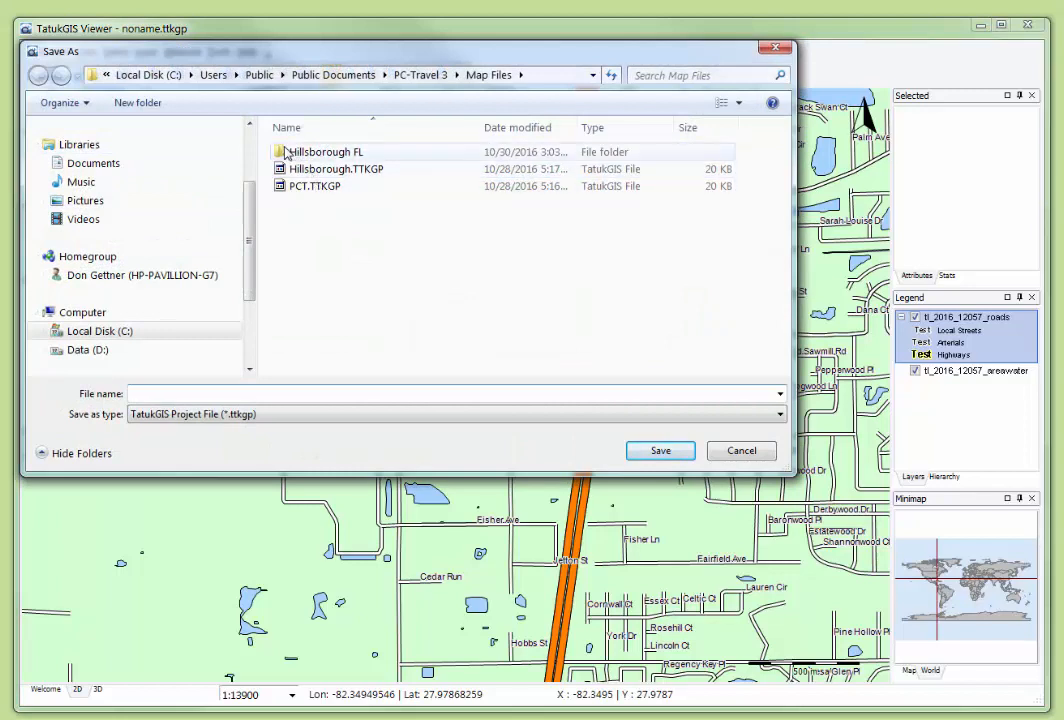
pyautogui.doubleClick(285, 152)
pyautogui.click(169, 394)
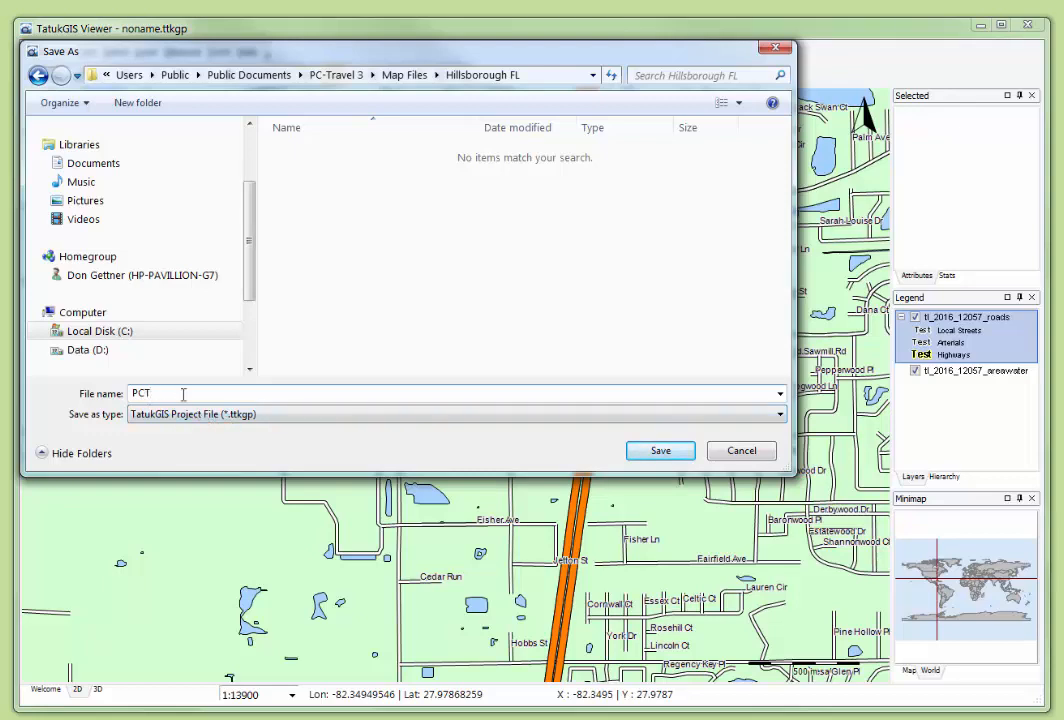
pyautogui.click(658, 453)
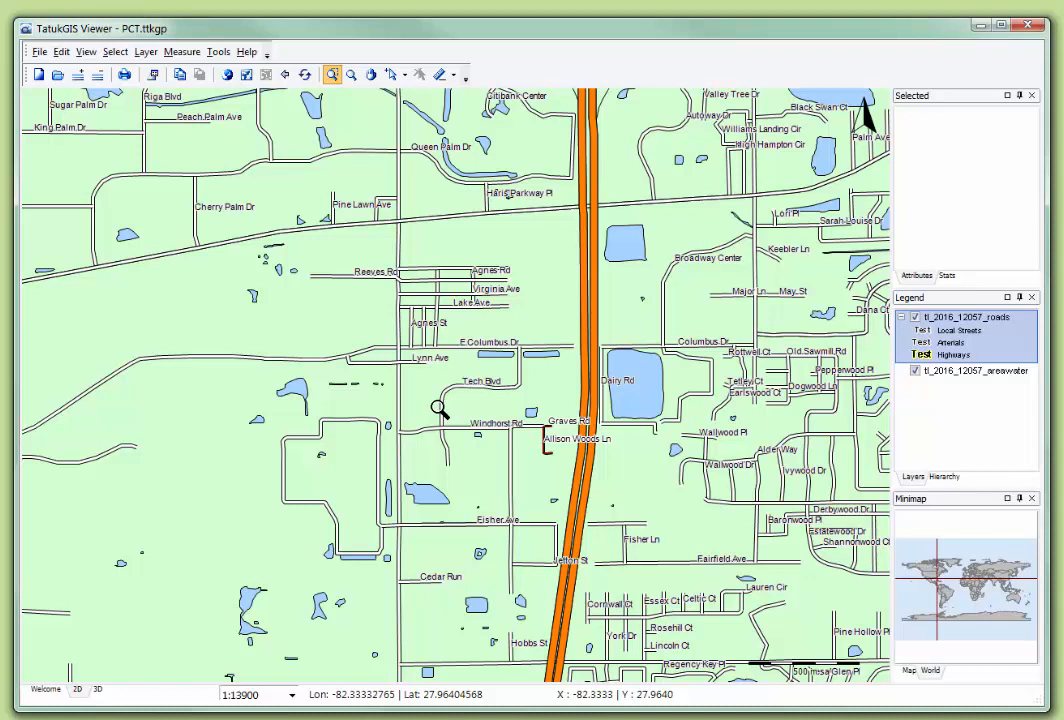
# Step: Switch to PC-Travel 3 and confirm the program preferences with the map files path set to C:\Users\Public\Documents\PC-Travel 3\Map Files\Hillsborough FL\
pyautogui.click(981, 24)
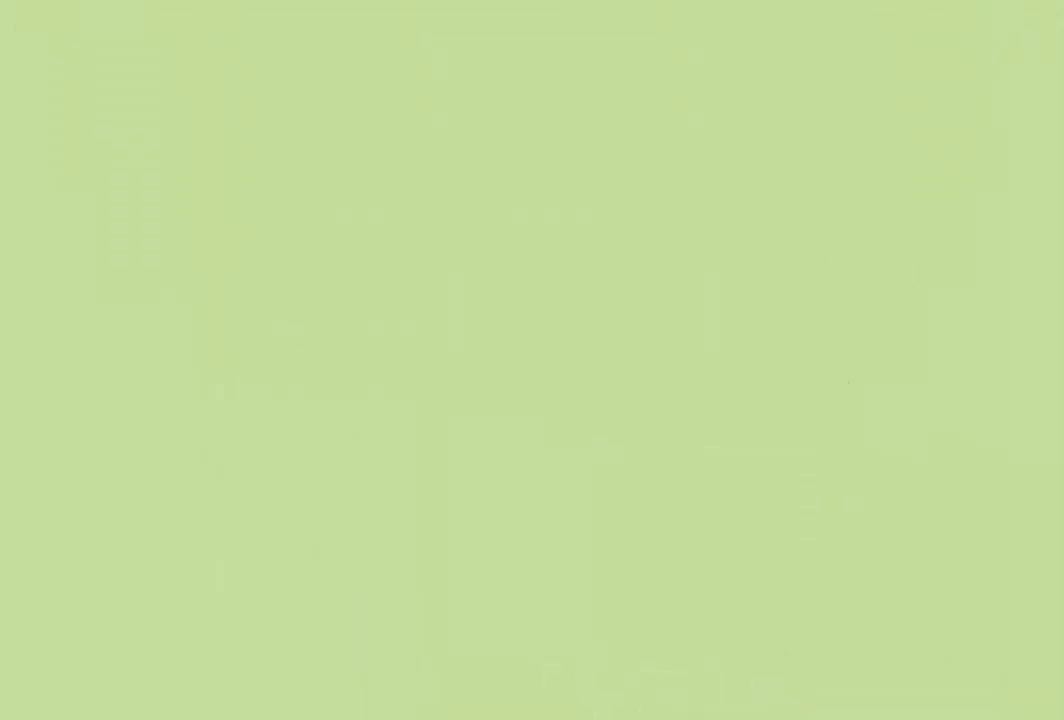
pyautogui.click(402, 717)
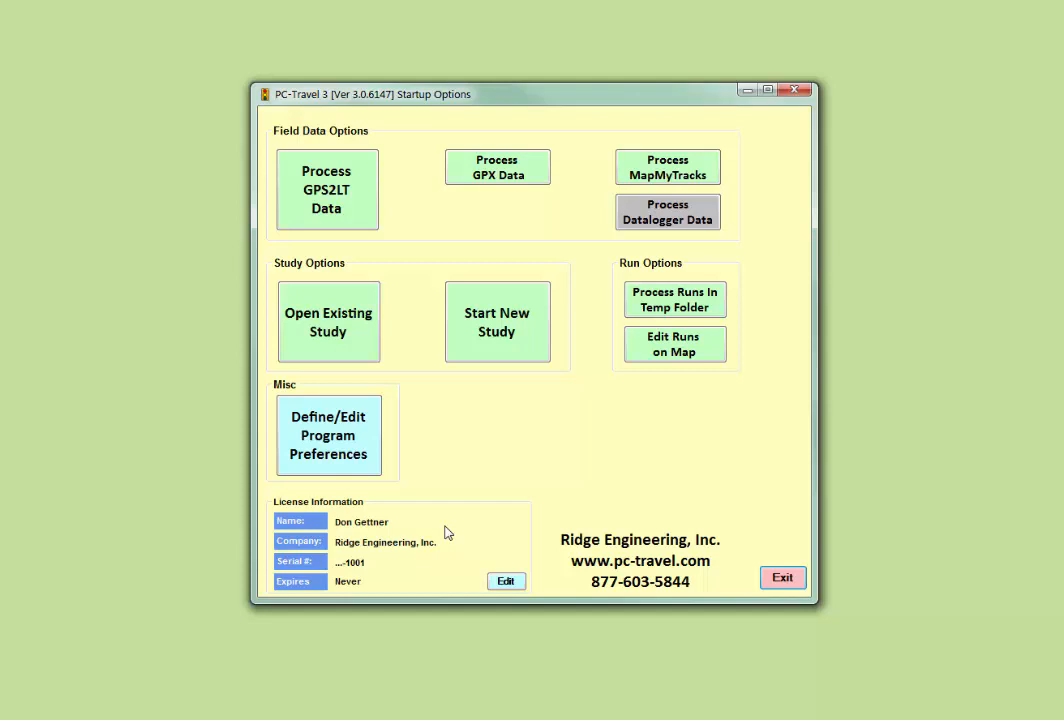
pyautogui.click(329, 322)
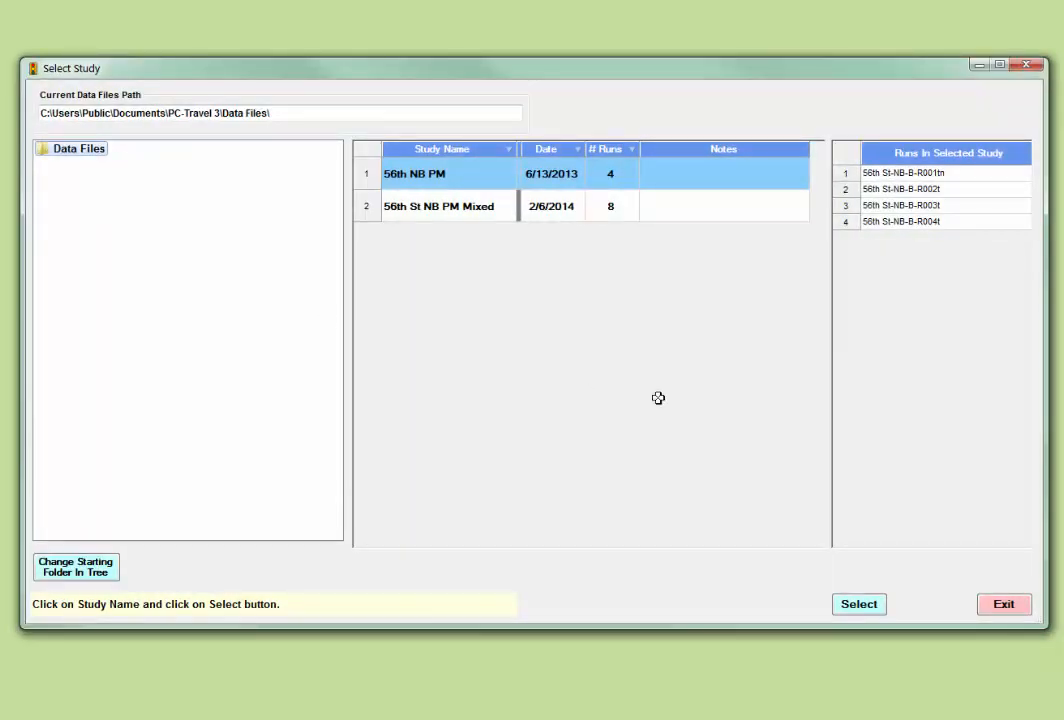
pyautogui.click(1001, 604)
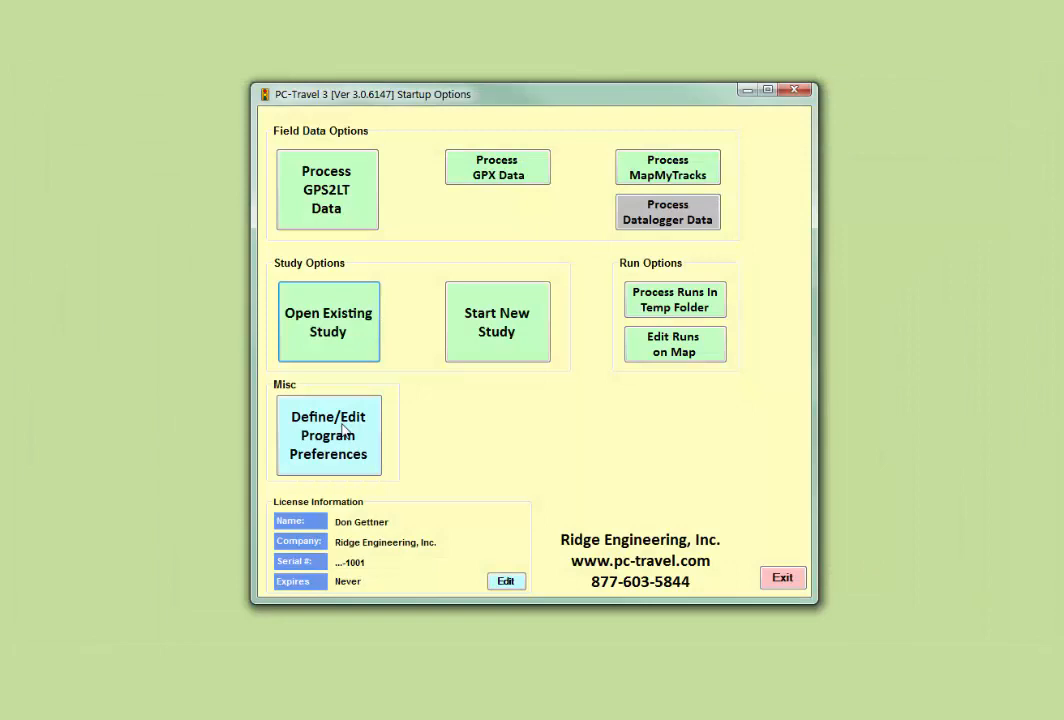
pyautogui.click(310, 440)
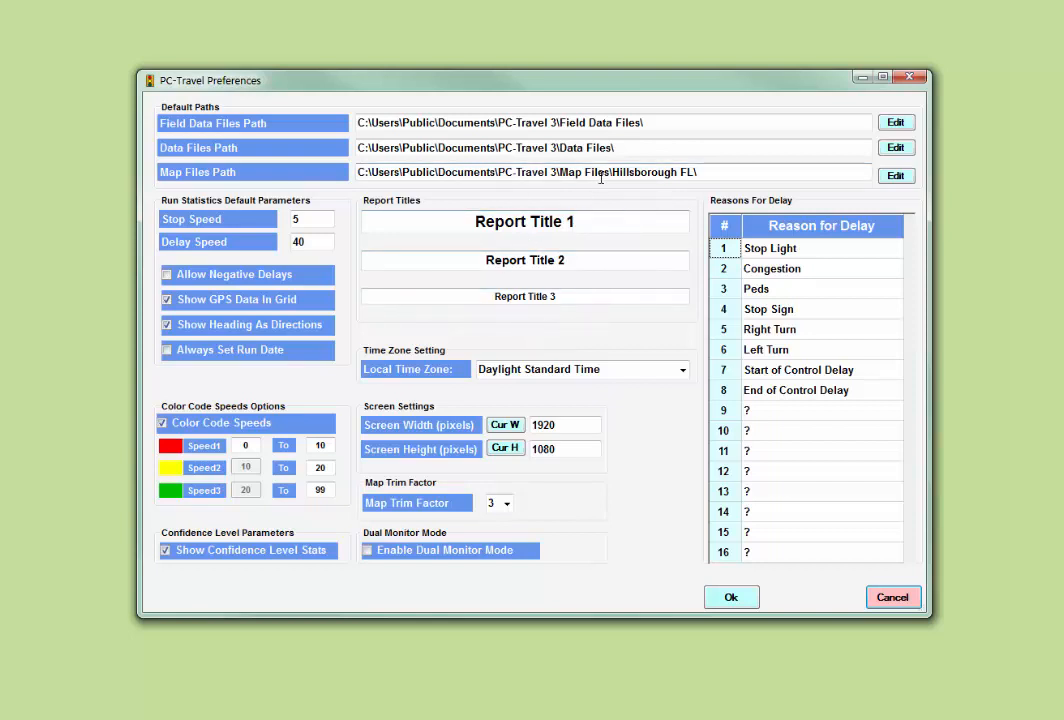
pyautogui.click(739, 597)
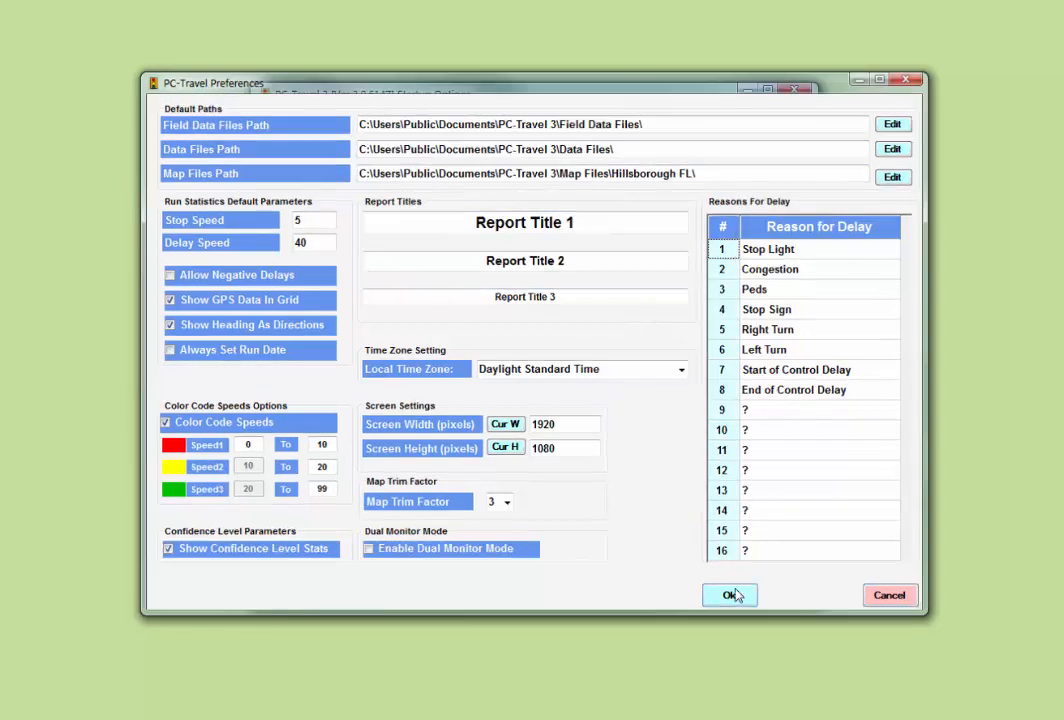
# Step: Open the existing study 56th NB PM and plot run 56th St-NB-B-R001tn on its map
pyautogui.click(328, 331)
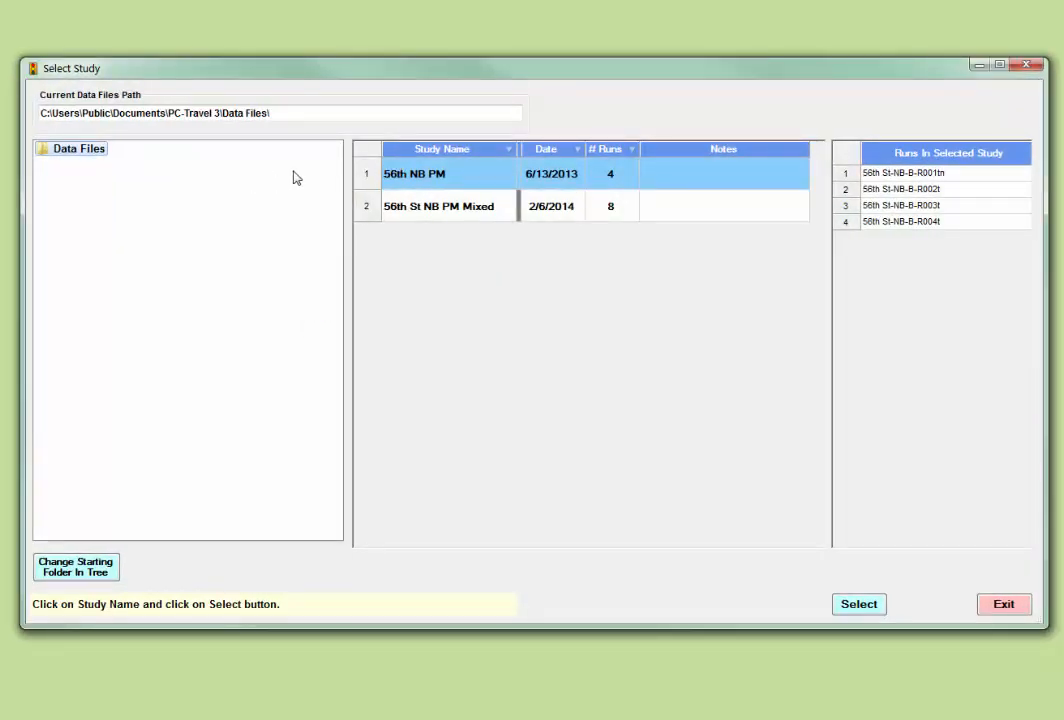
pyautogui.click(859, 606)
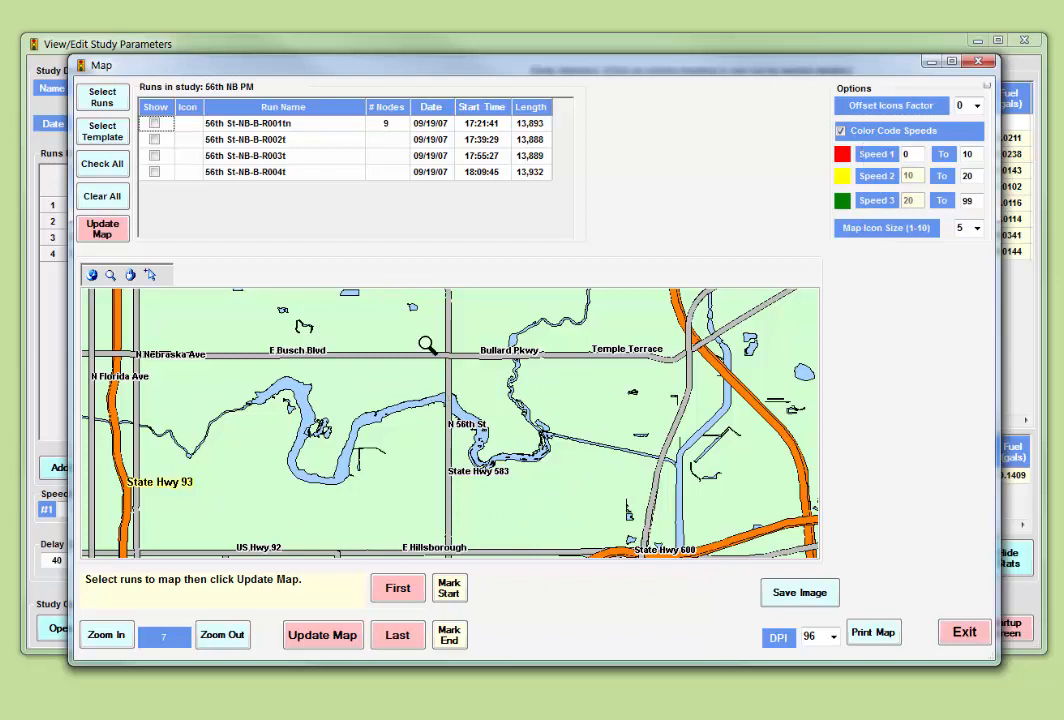
pyautogui.click(152, 123)
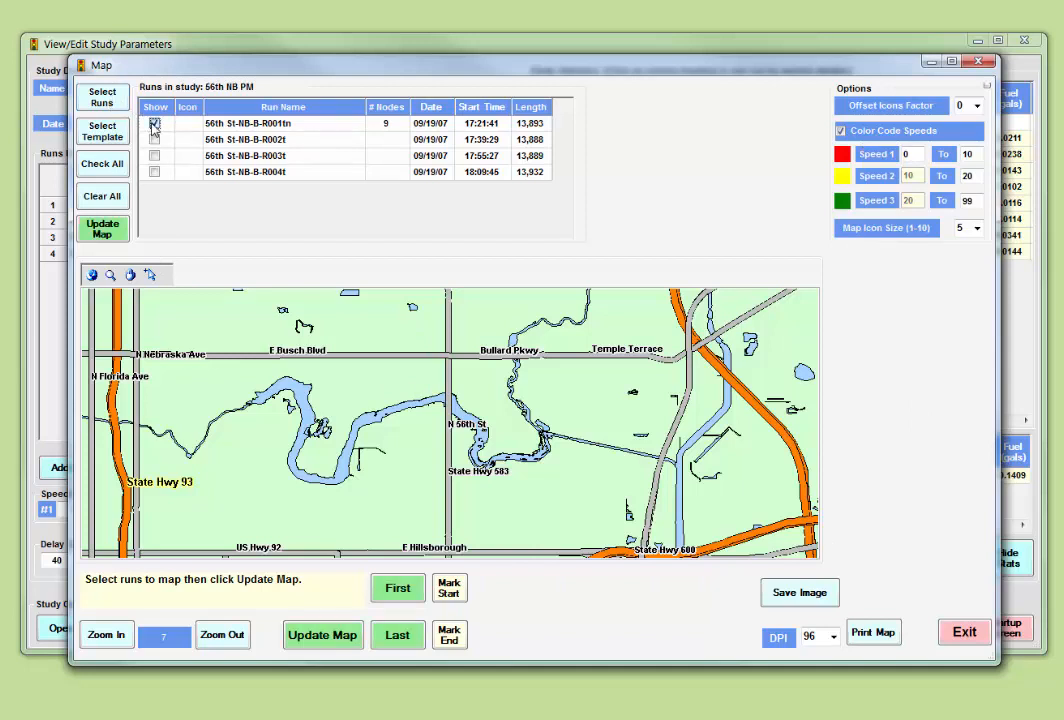
pyautogui.click(110, 232)
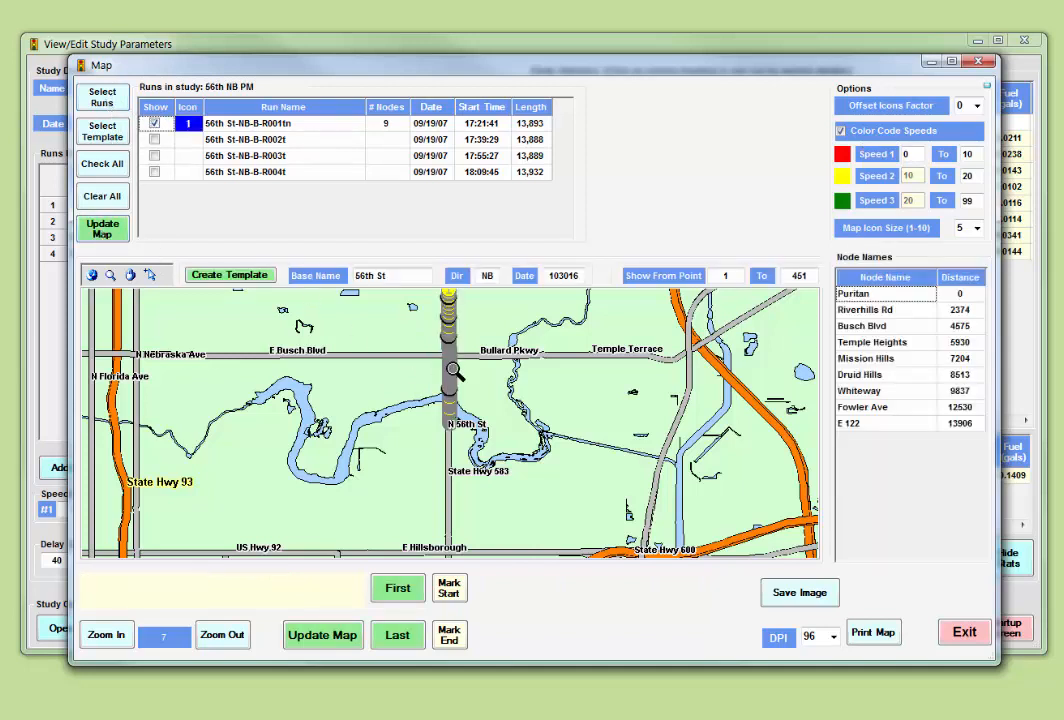
# Step: Examine the plotted run and the surrounding street detail along N 56th St south of Busch Blvd at close range
pyautogui.moveTo(440, 342); pyautogui.dragTo(492, 452)
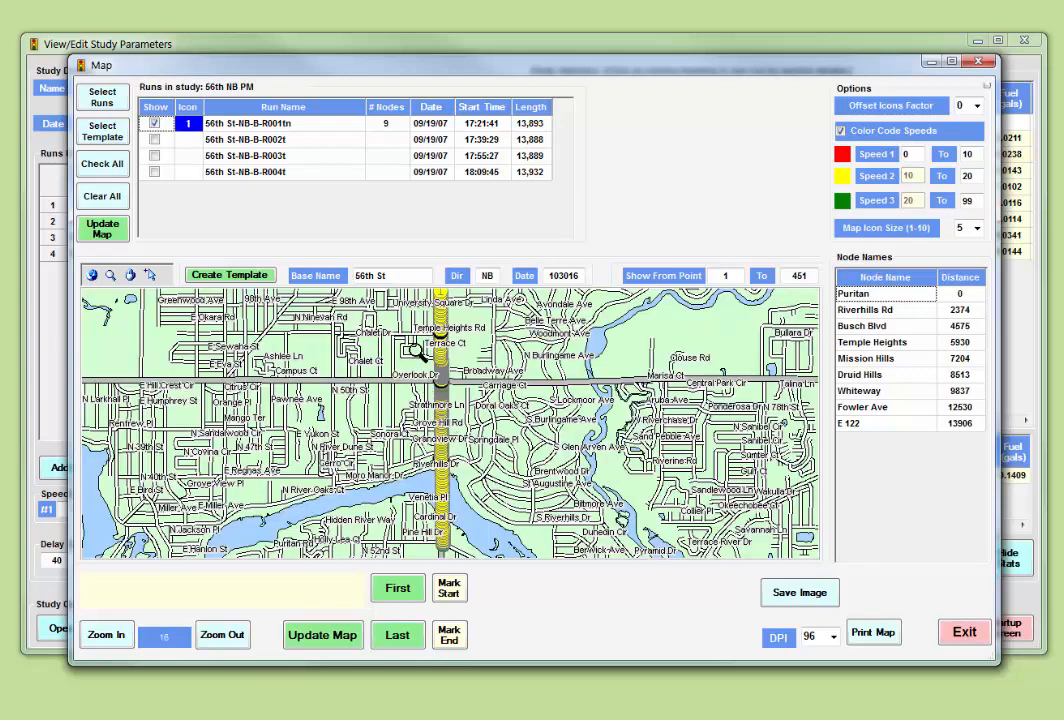
pyautogui.click(474, 486)
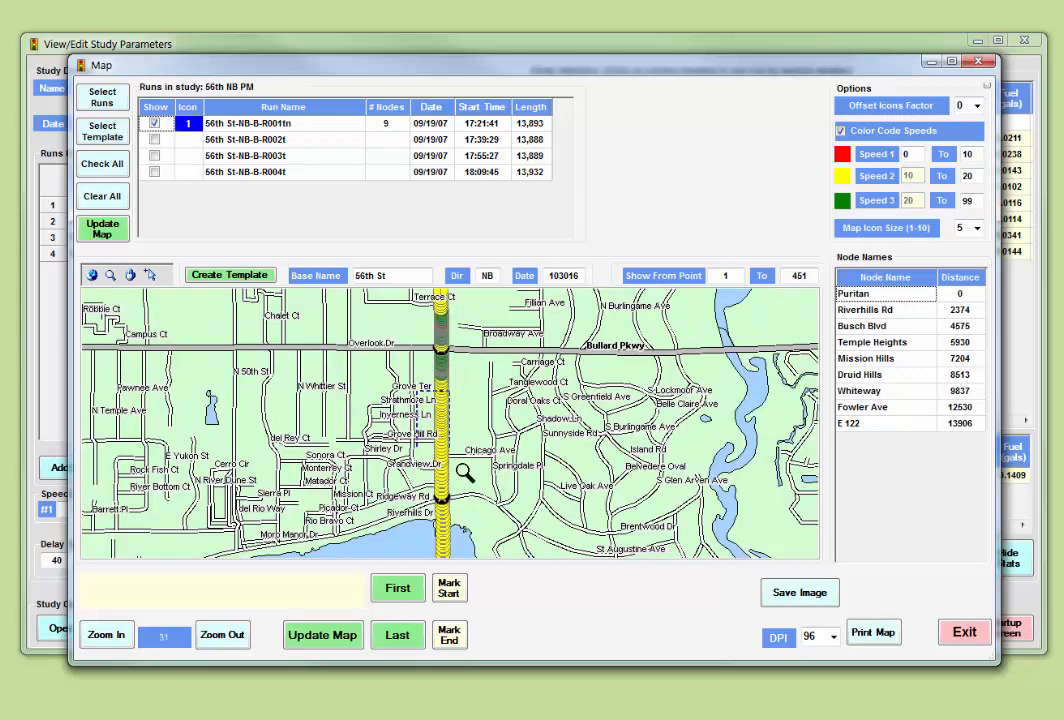
pyautogui.click(463, 471)
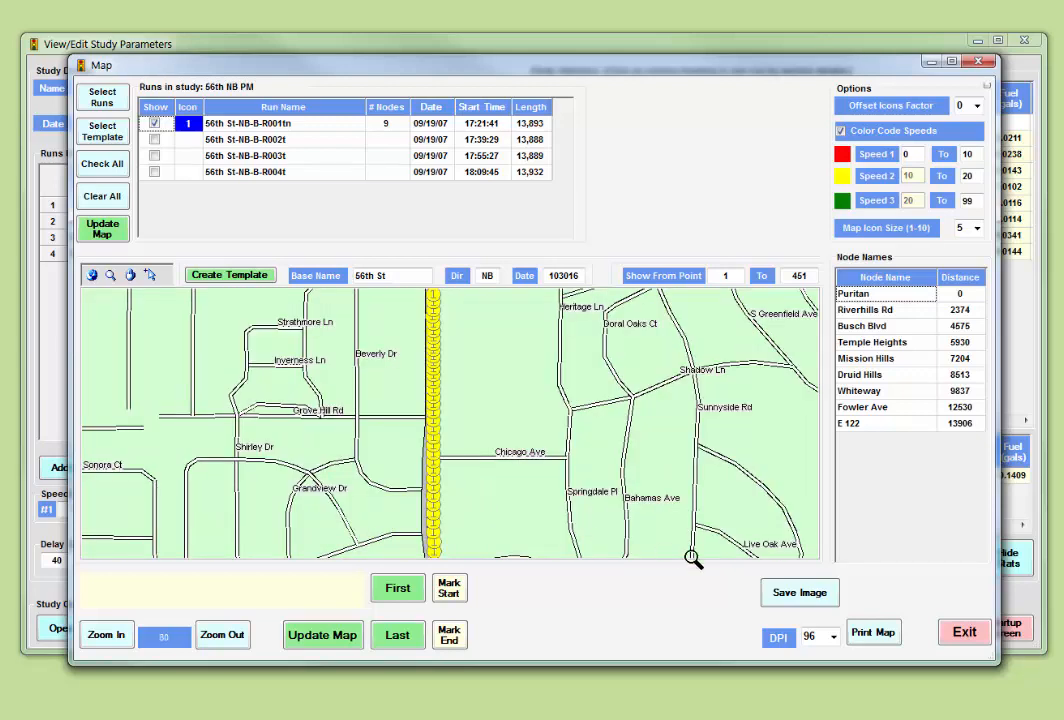
# Step: Close the run map, leave the 56th NB PM study for the startup options, and exit the program
pyautogui.click(960, 636)
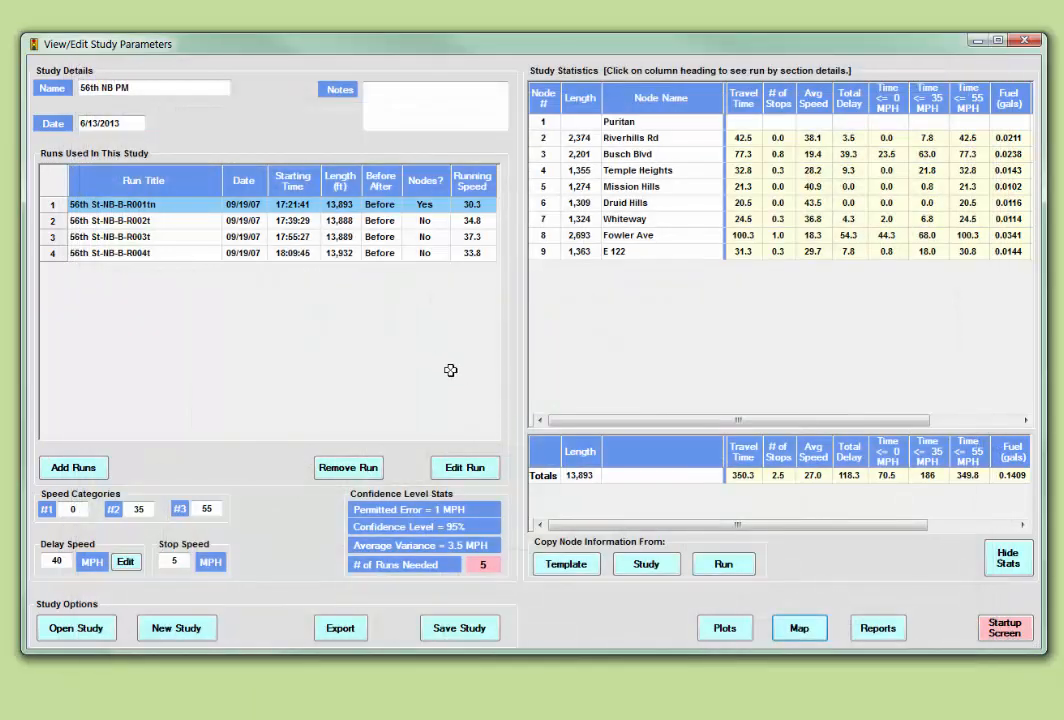
pyautogui.click(1005, 628)
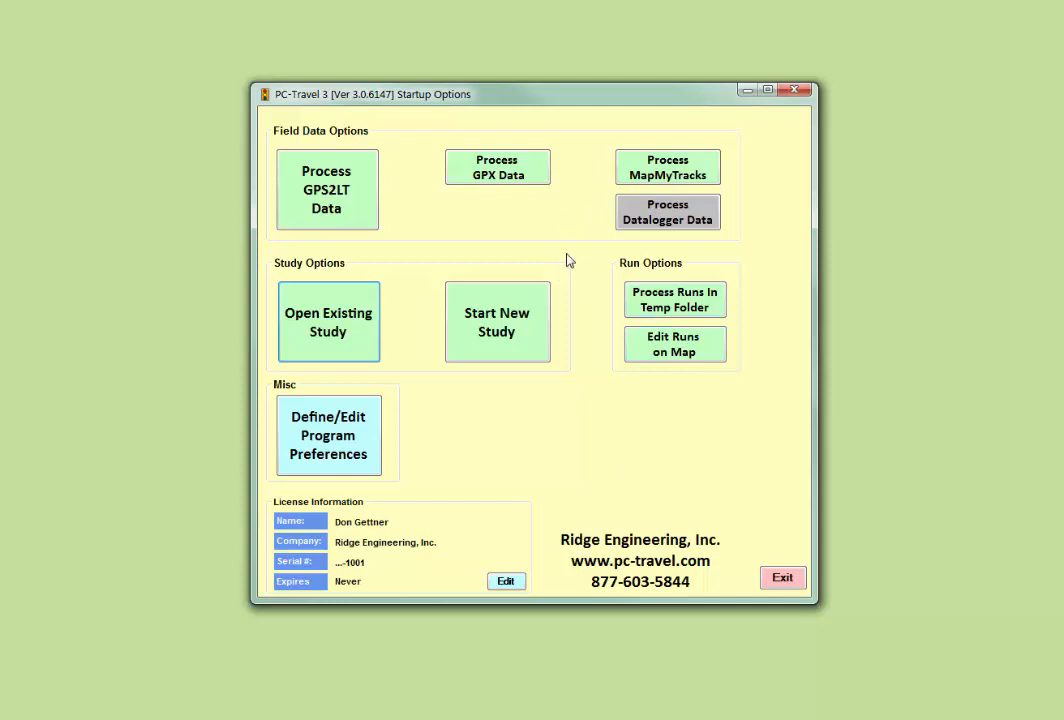
pyautogui.click(782, 579)
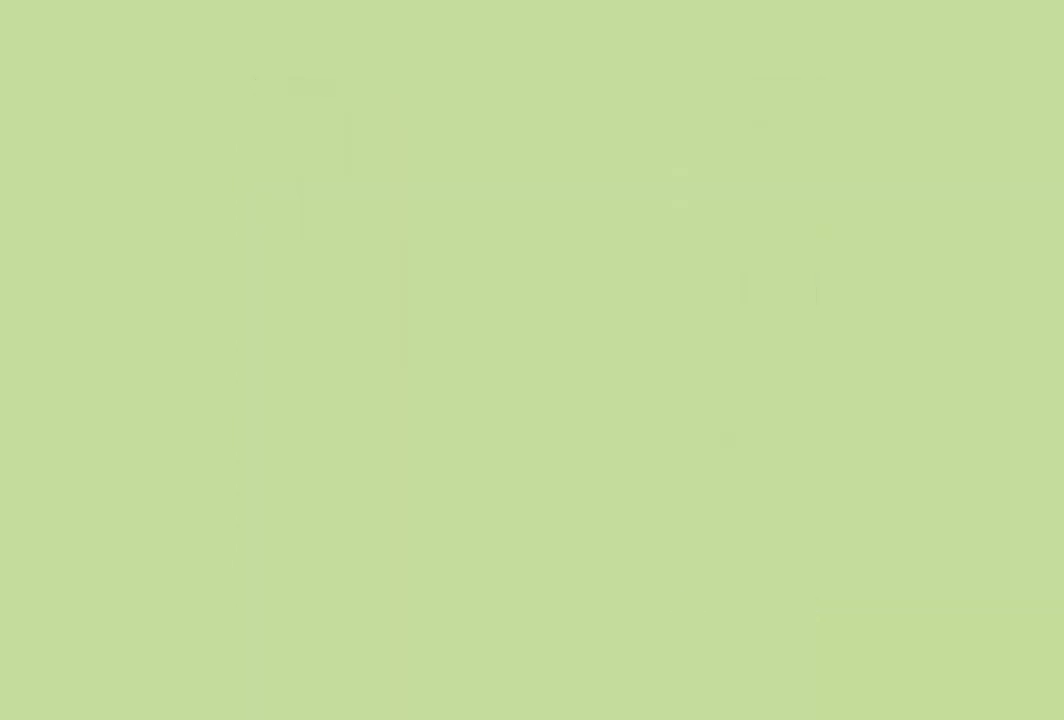